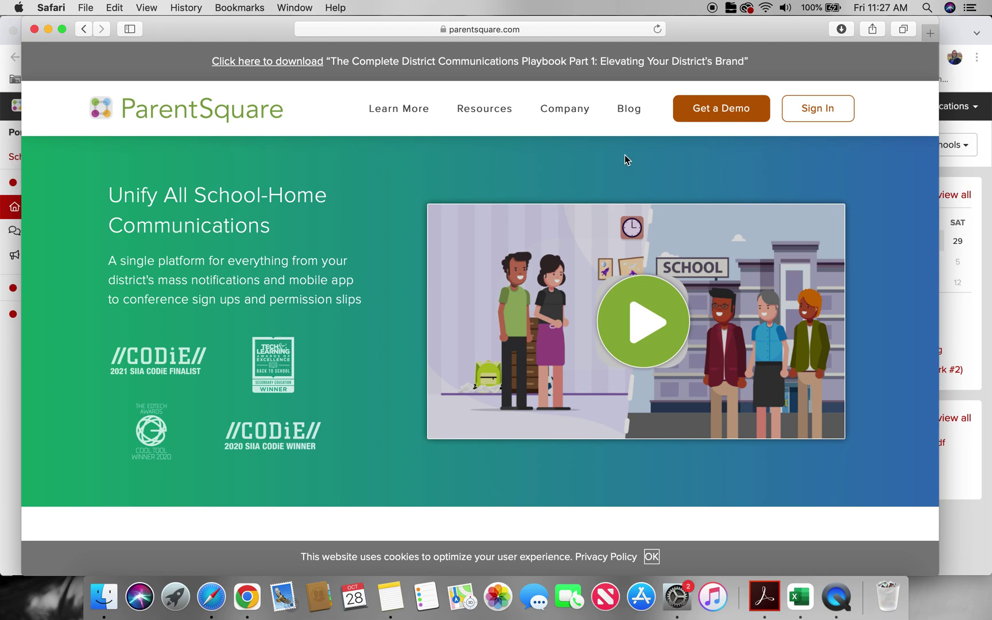
Open the ParentSquare sign-in page, switch to the signed-in district page in Chrome, and start new Appointment Sign Ups.
left_click(818, 113)
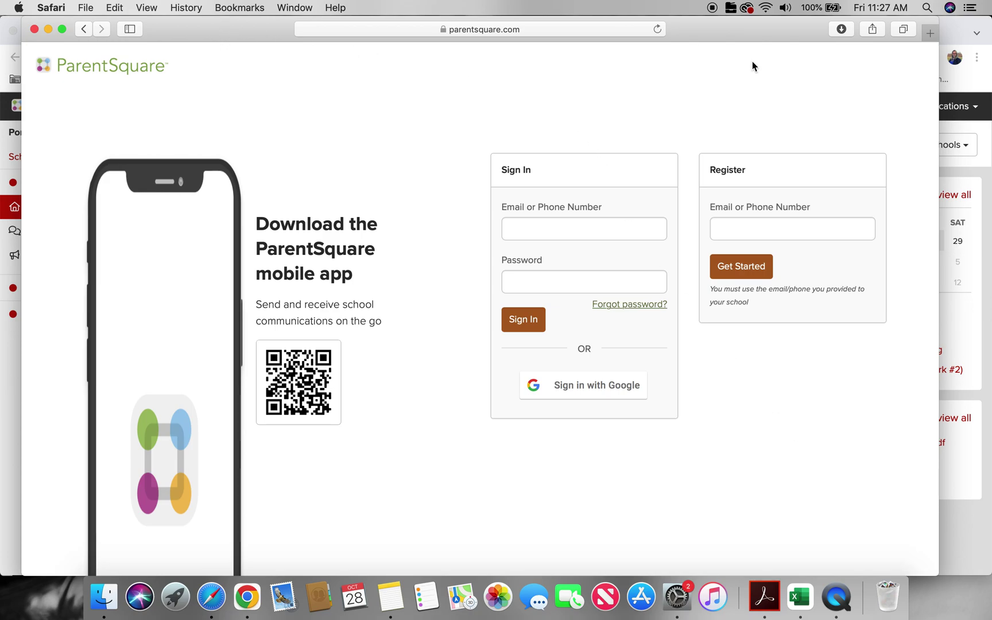
left_click(977, 81)
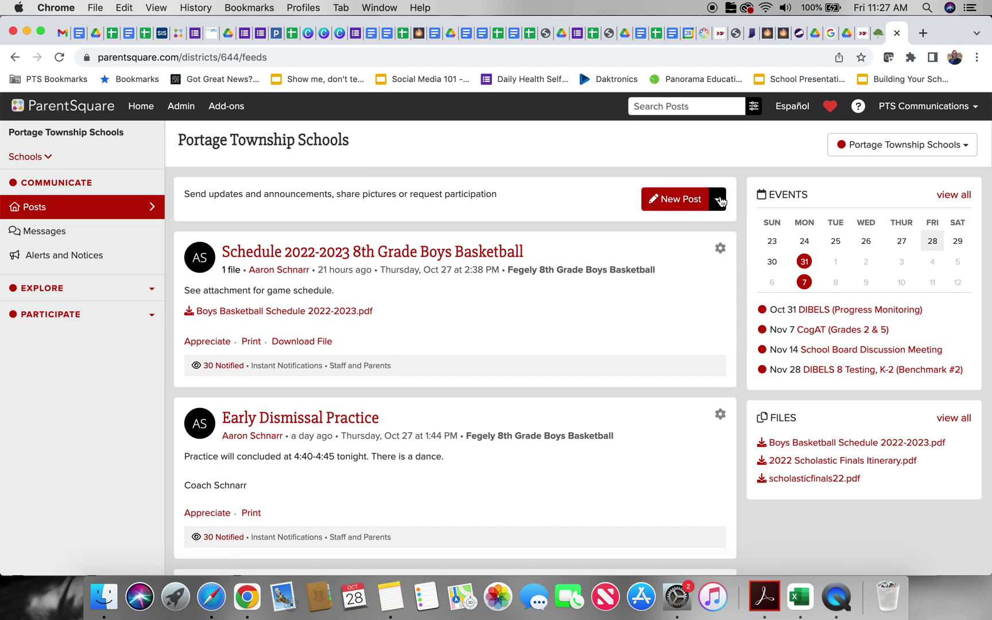
left_click(718, 202)
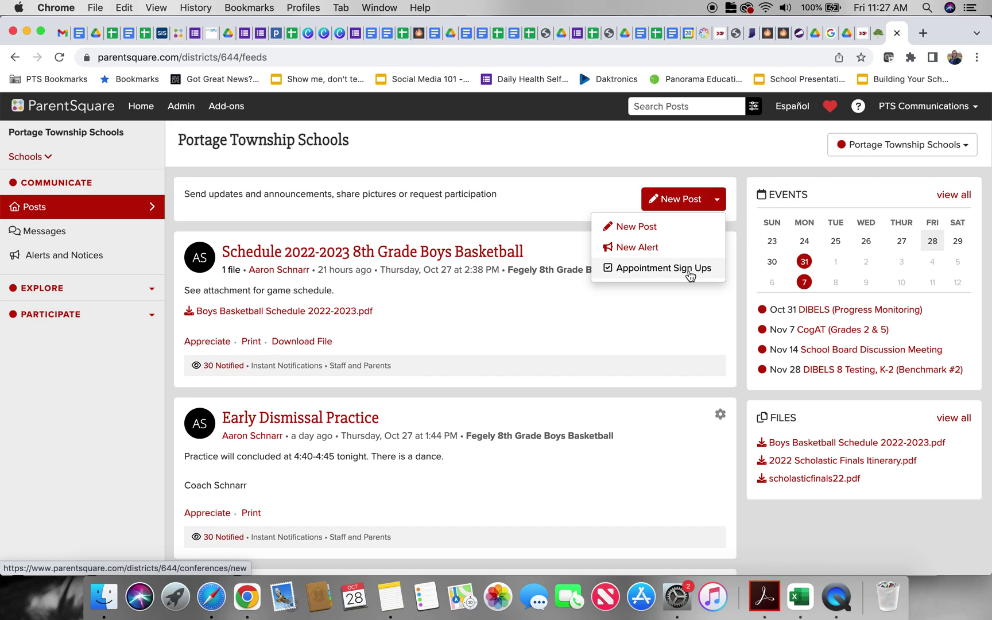
left_click(690, 275)
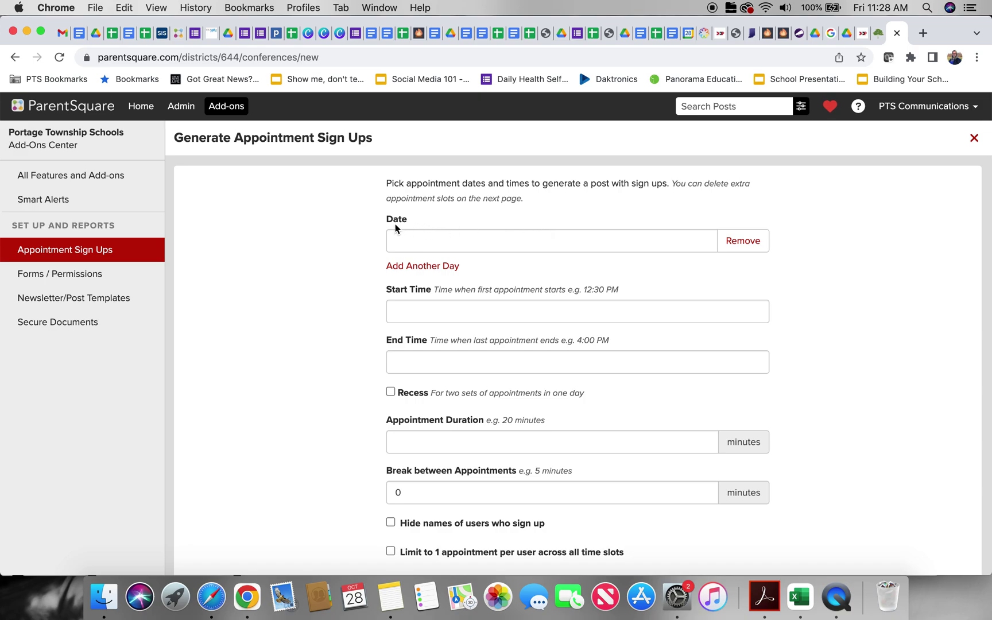
Set the appointment dates to Tuesday, 11/08/2022 and Wednesday, 11/09/2022.
left_click(425, 239)
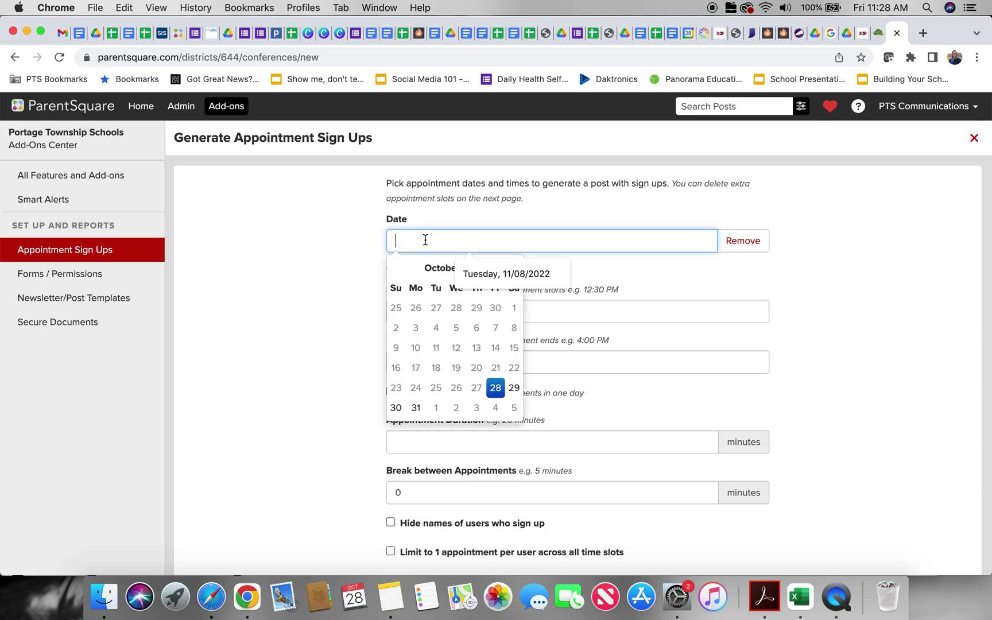
left_click(513, 268)
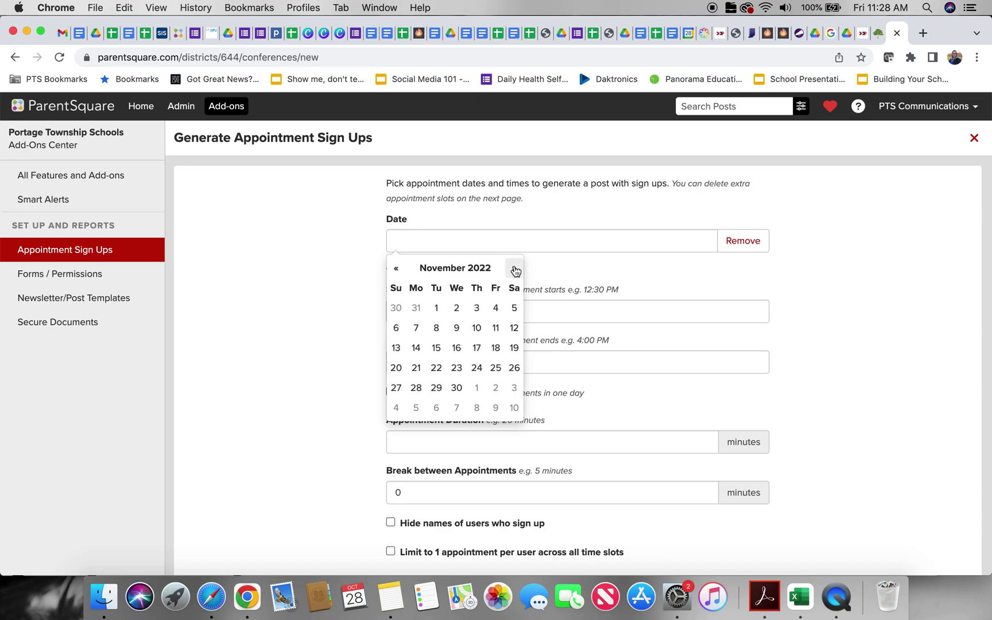
left_click(436, 328)
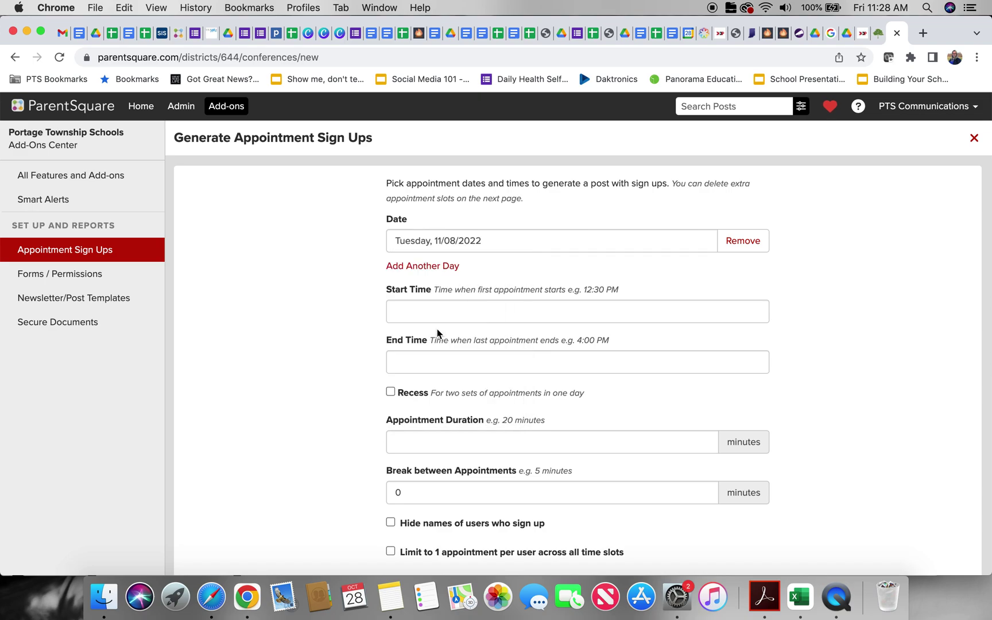
left_click(423, 266)
left_click(422, 269)
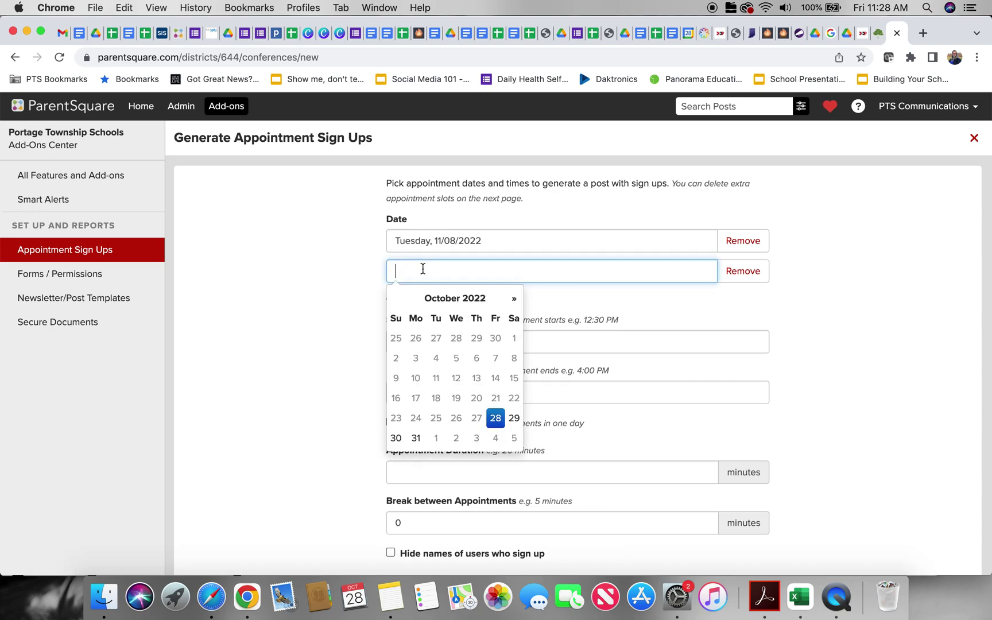
left_click(514, 298)
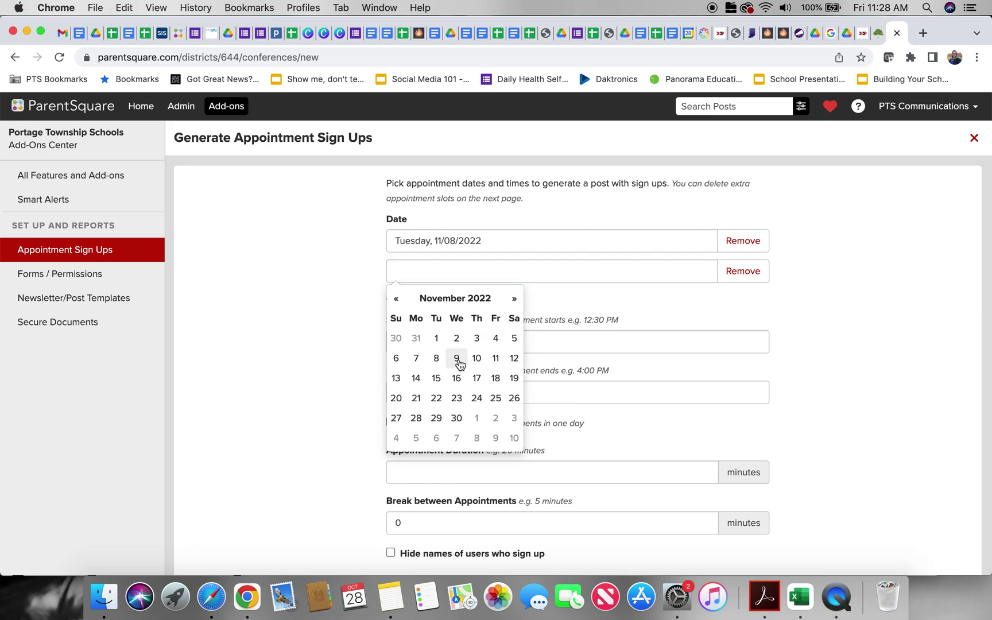
left_click(457, 359)
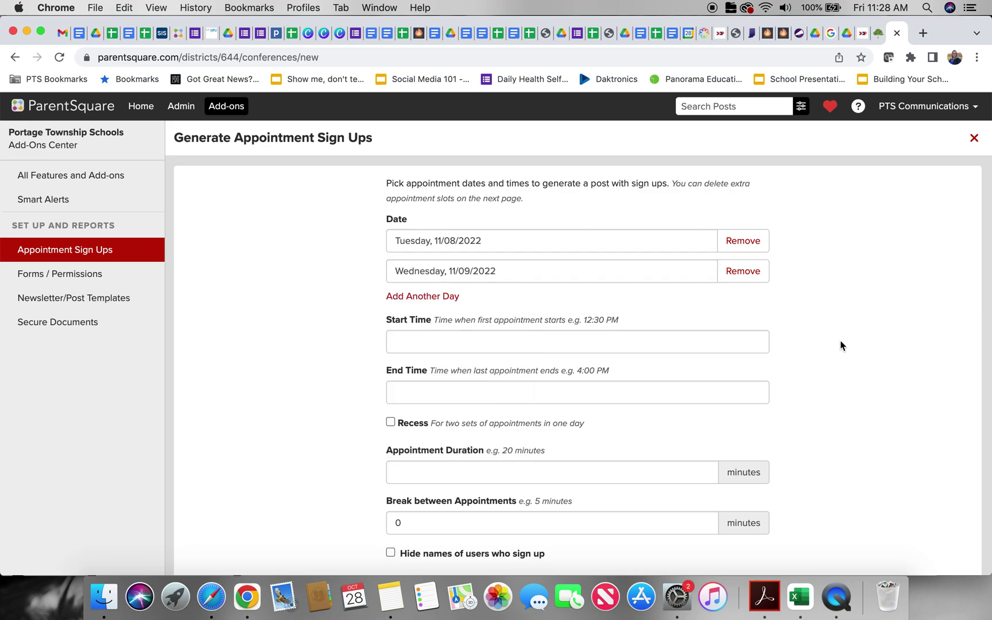
Set the appointments' start time to 08:00 AM and end time to 4:00 PM.
scroll(840, 345, "down", 3)
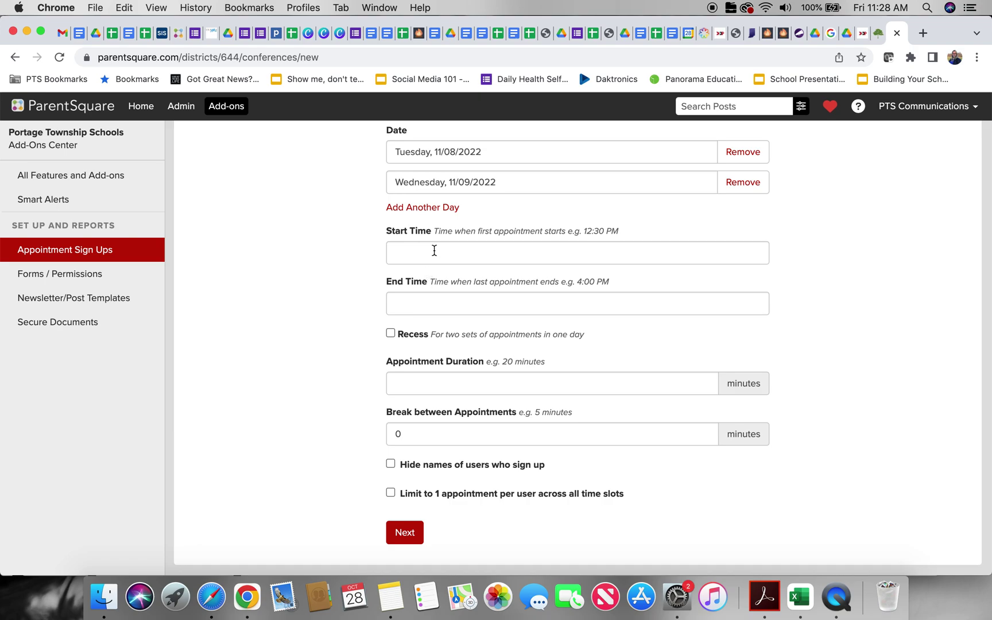
left_click(434, 250)
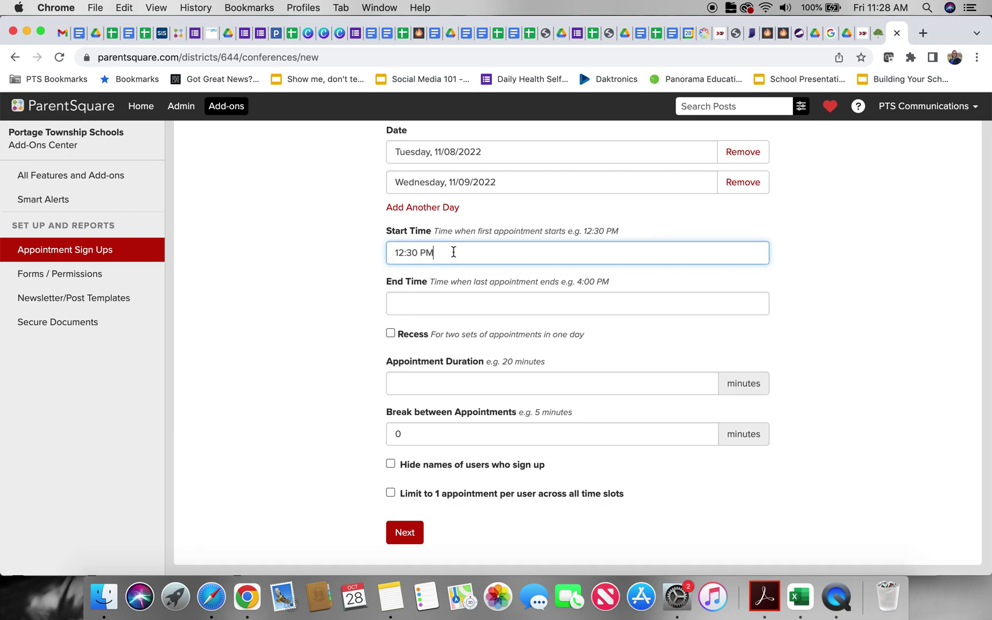
left_click_drag(453, 251, 353, 261)
type("08")
left_click(406, 297)
type("4:00 PM")
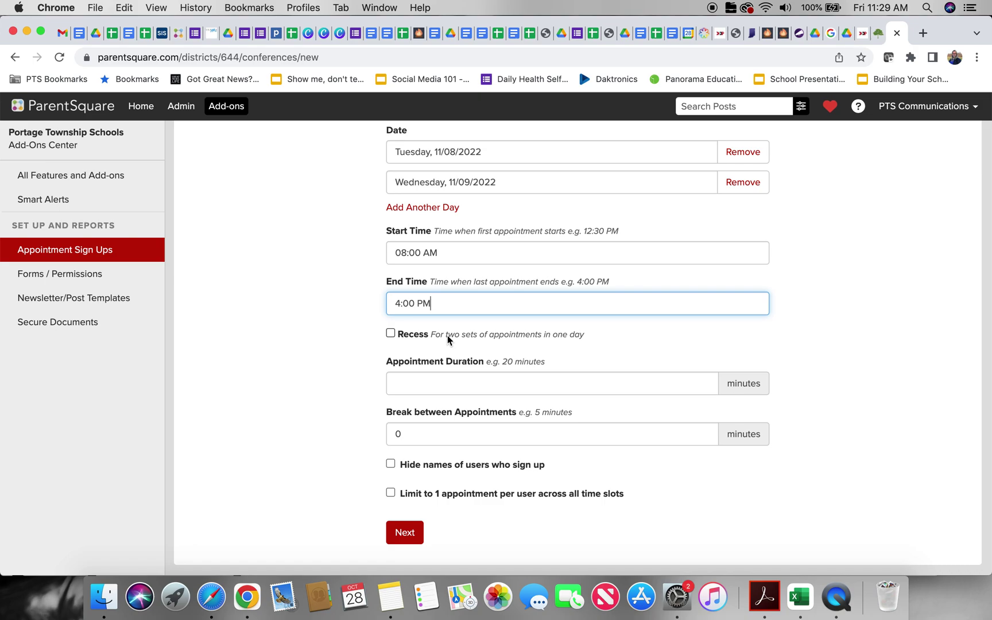
Check the Recess option but leave it off, and set the appointment duration to 20 minutes.
left_click(390, 334)
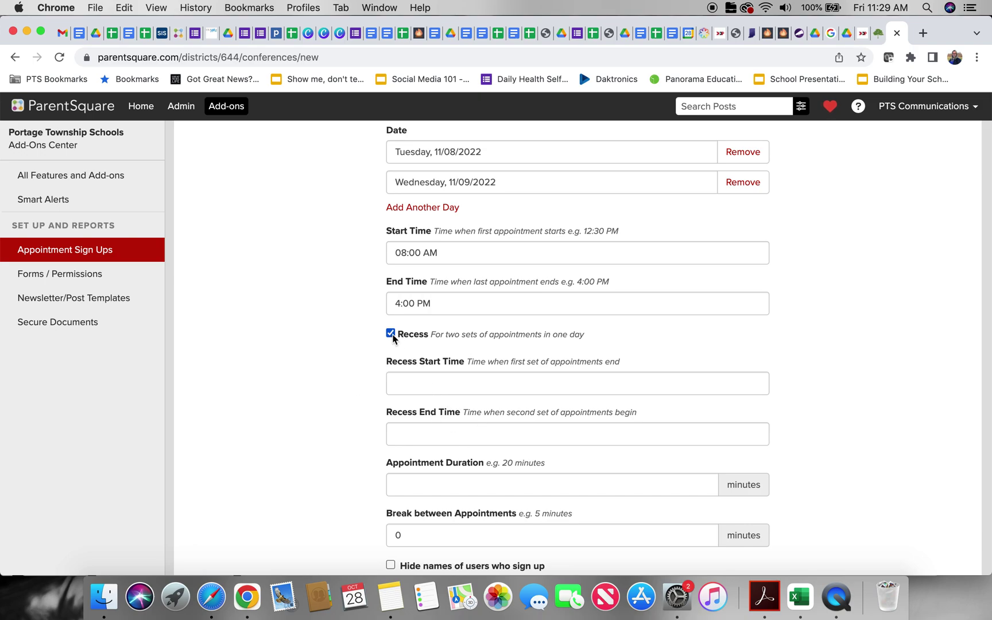
left_click(391, 334)
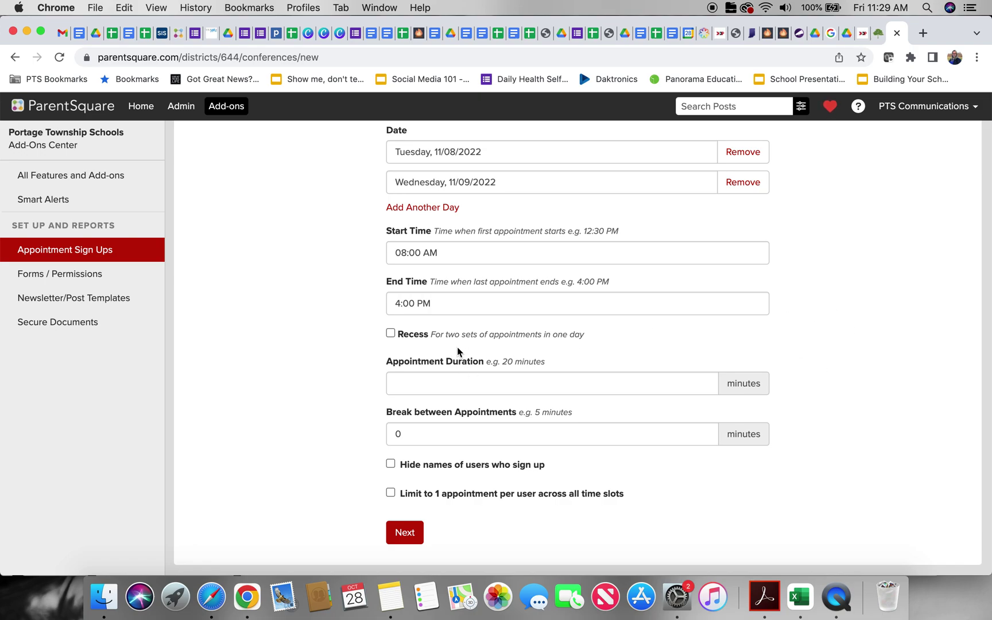
left_click(466, 379)
left_click(473, 416)
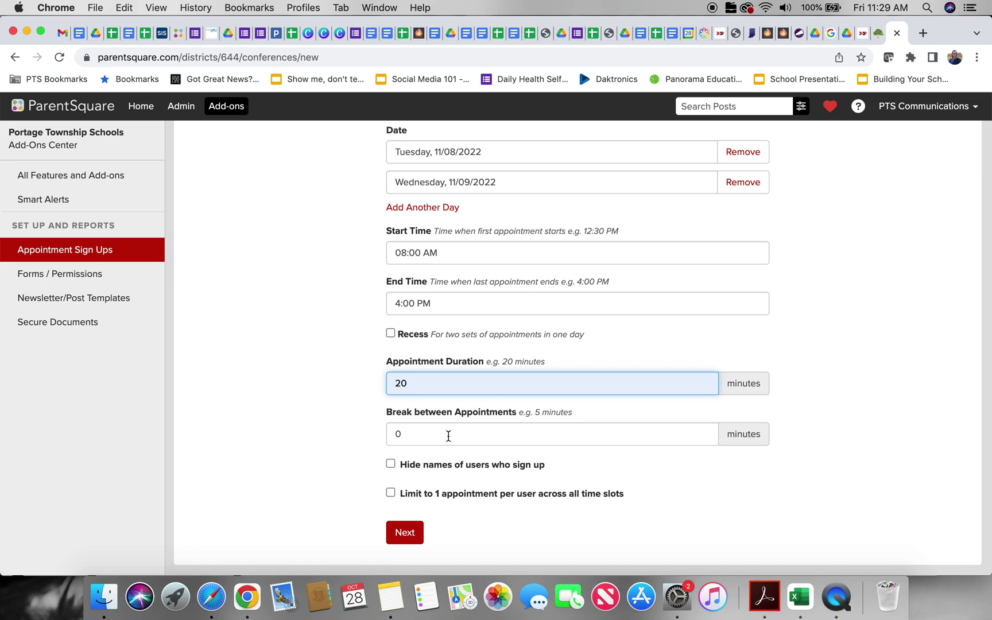
Try a 5-minute break between appointments and restore the break to 0 minutes.
left_click(448, 435)
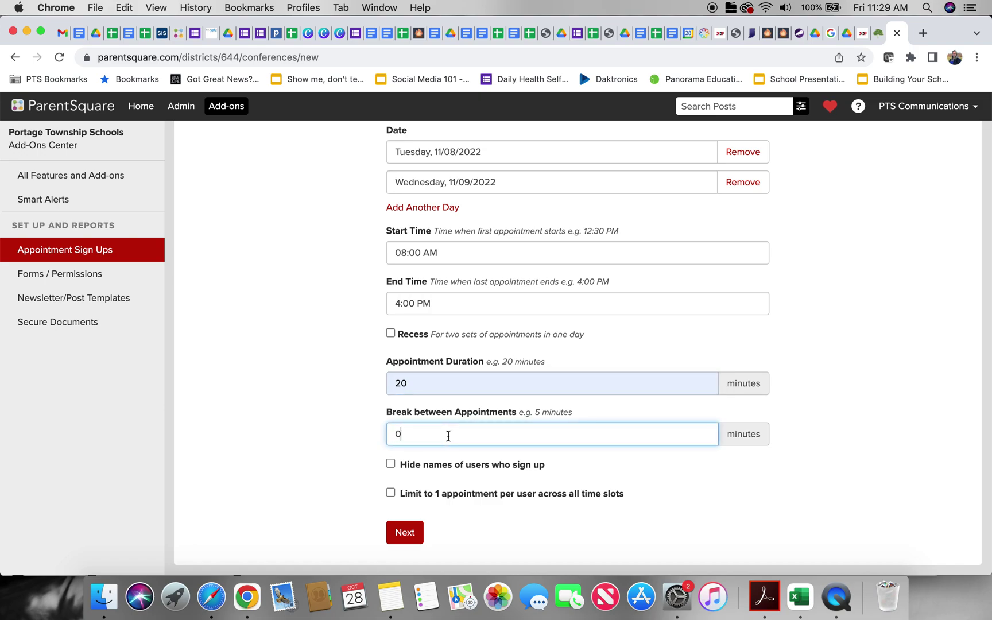
left_click_drag(448, 435, 367, 439)
type("5")
key("BackSpace")
type("0")
Hide the names of users who sign up, limit each user to 1 appointment, and generate the time slots.
left_click(390, 464)
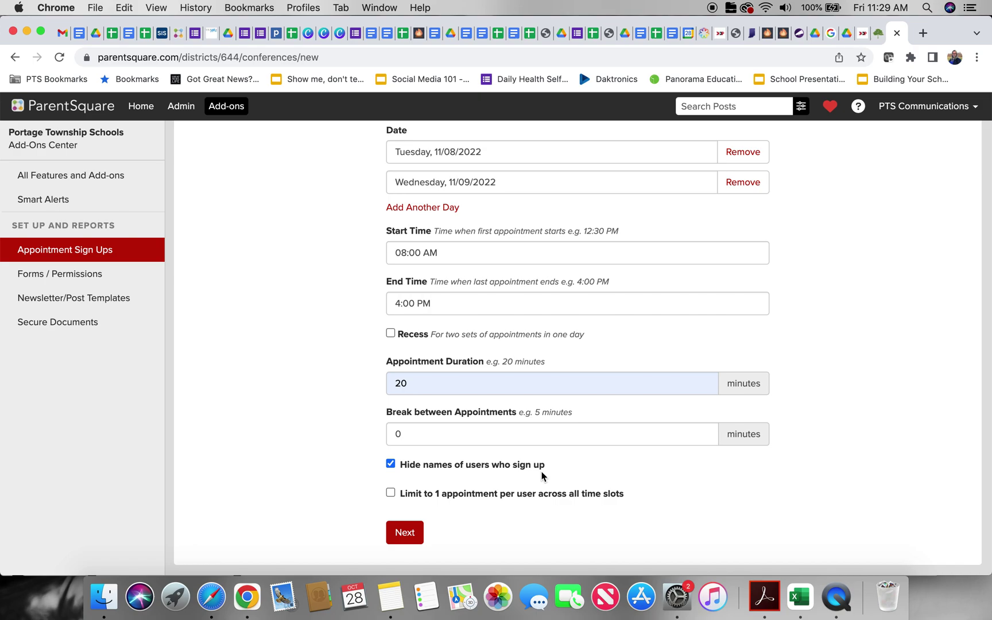
left_click(390, 493)
left_click(403, 536)
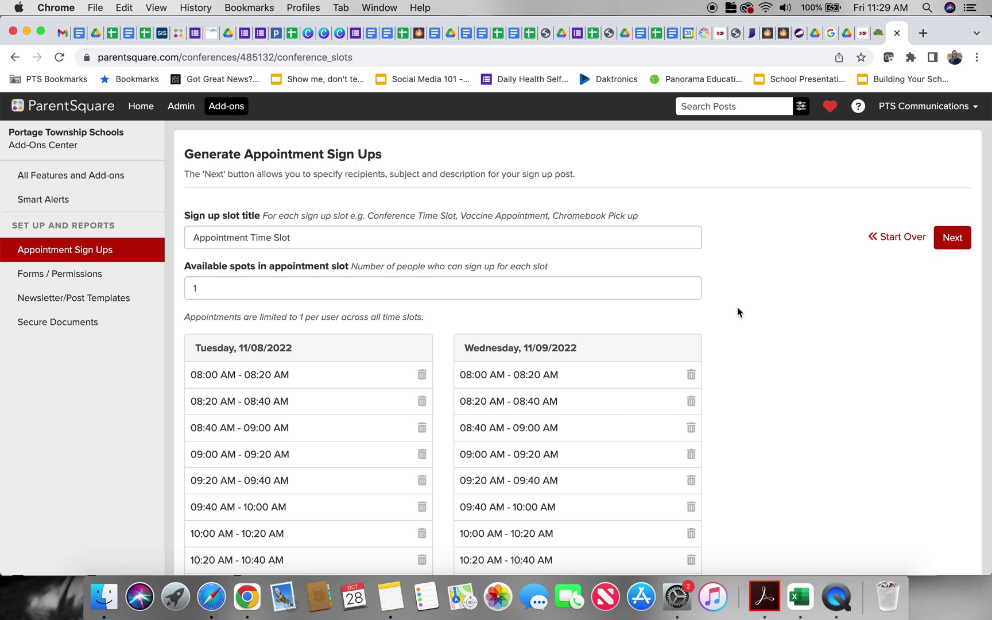
Look over the generated time slots and set the sign up slot title to "Parent/Teacher Conference".
scroll(739, 313, "down", 10)
scroll(739, 313, "up", 6)
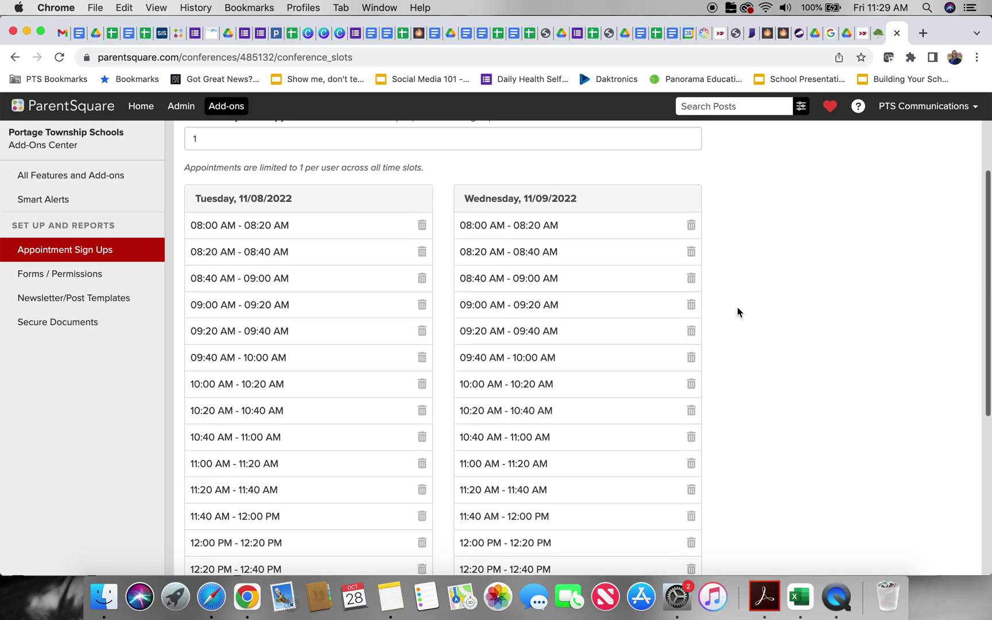
scroll(739, 312, "up", 3)
left_click(307, 236)
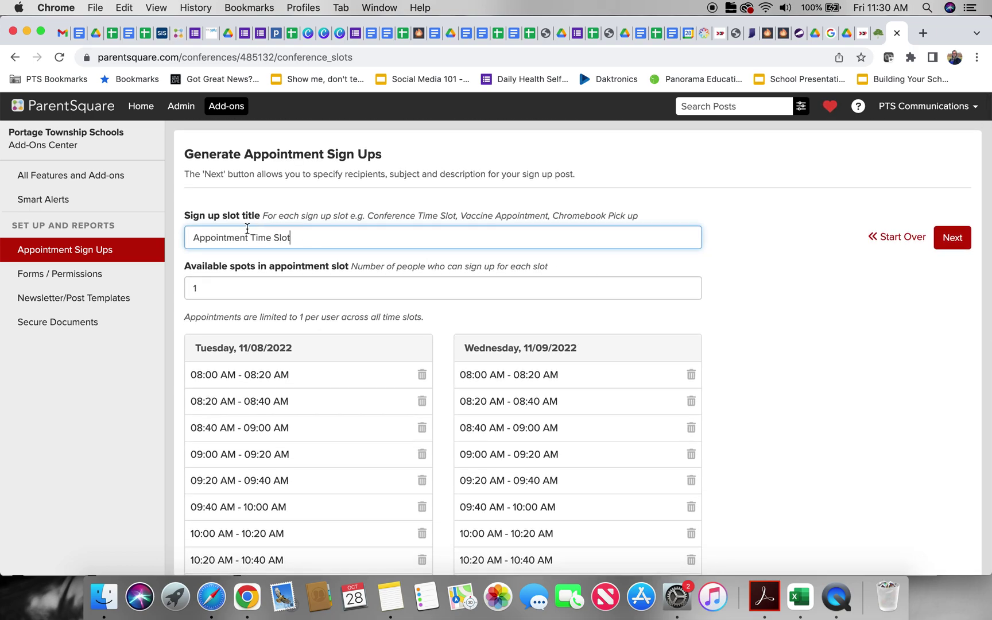
key("super+a")
type("Parent")
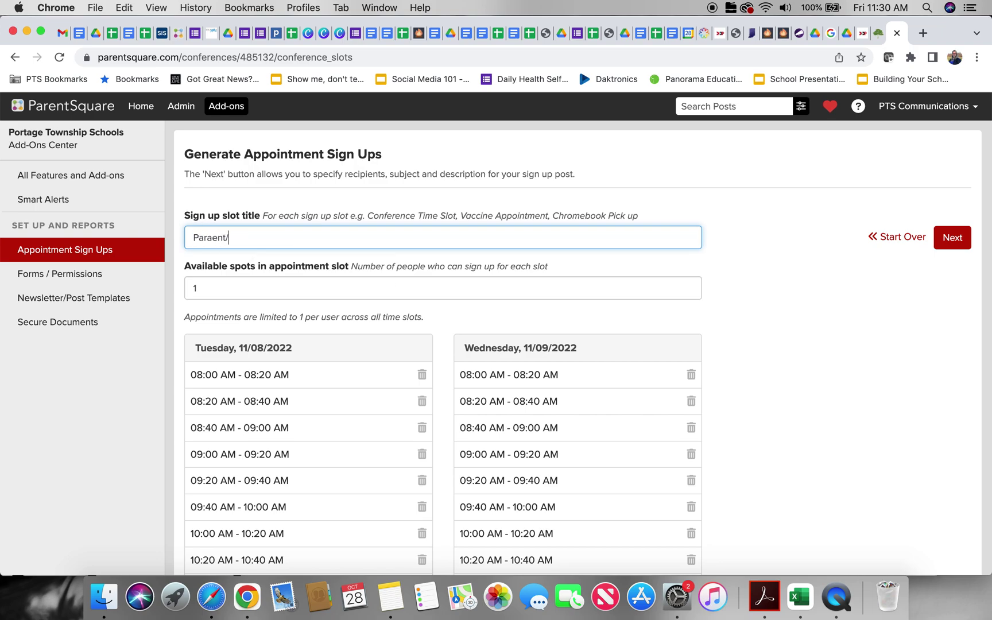
key("BackSpace")
key("BackSpace")
key("BackSpace")
type("ent")
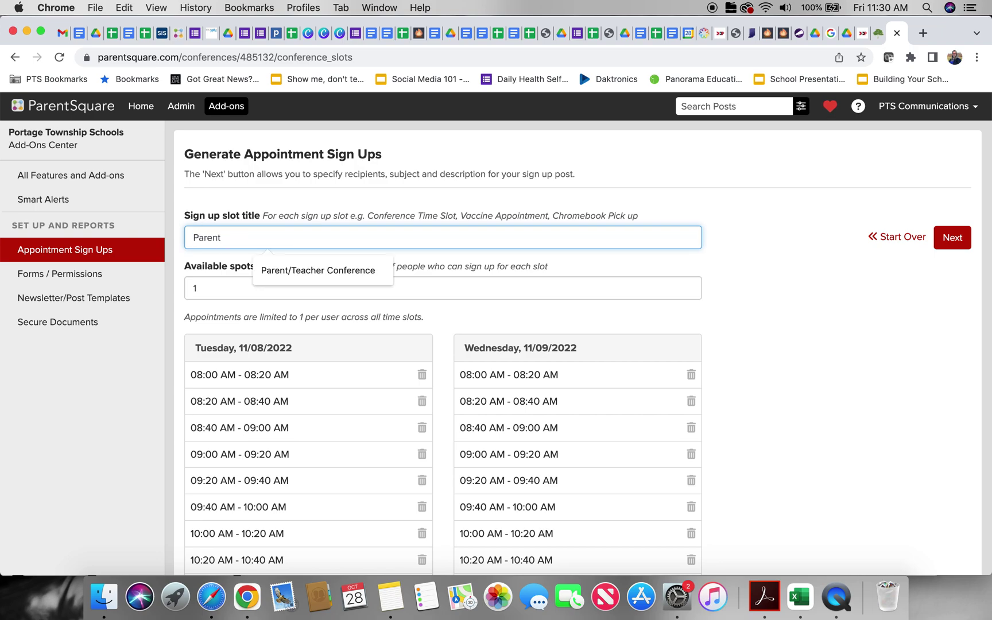
left_click(315, 274)
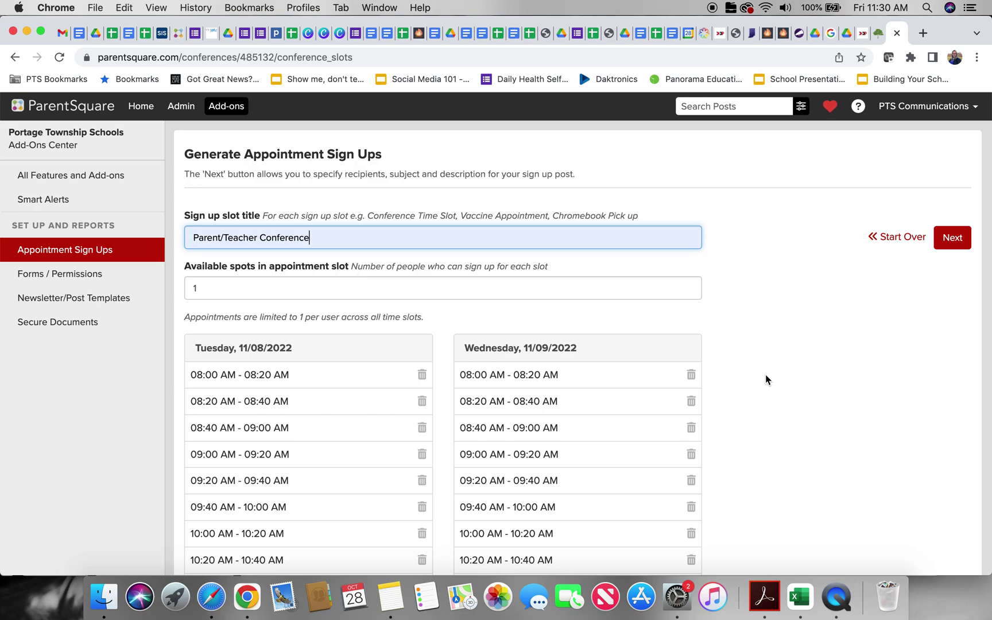
Delete the Wednesday, 11/09/2022 appointment slots from 12:00 PM to 02:20 PM.
scroll(765, 379, "down", 5)
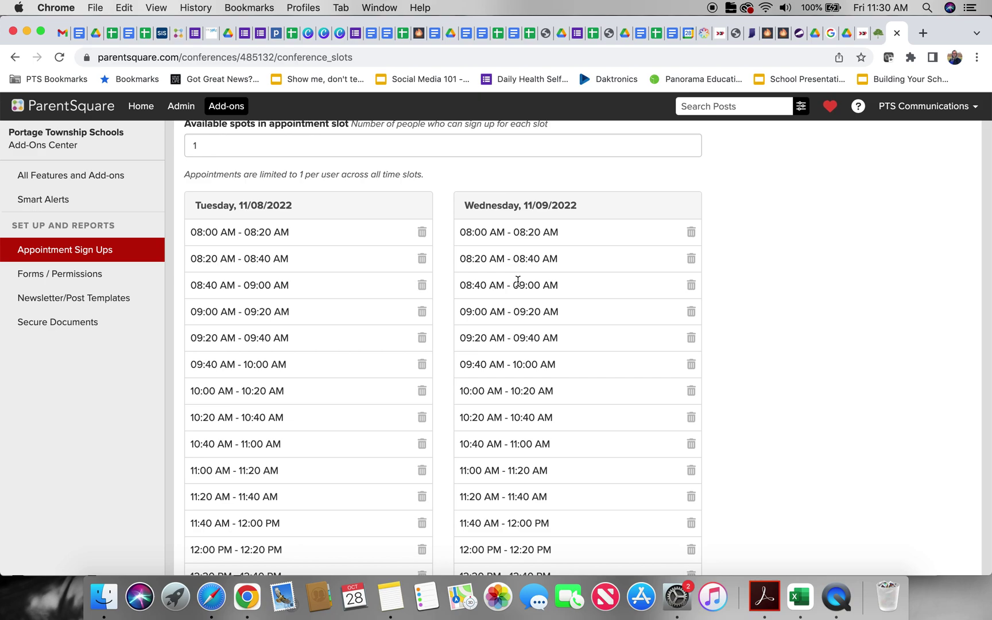
scroll(574, 351, "down", 3)
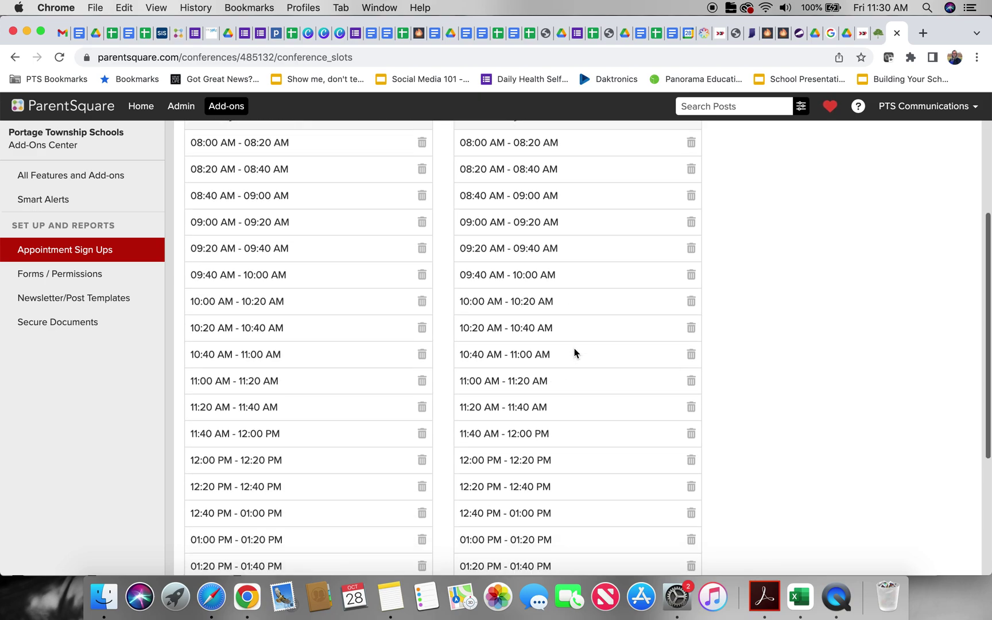
left_click(693, 461)
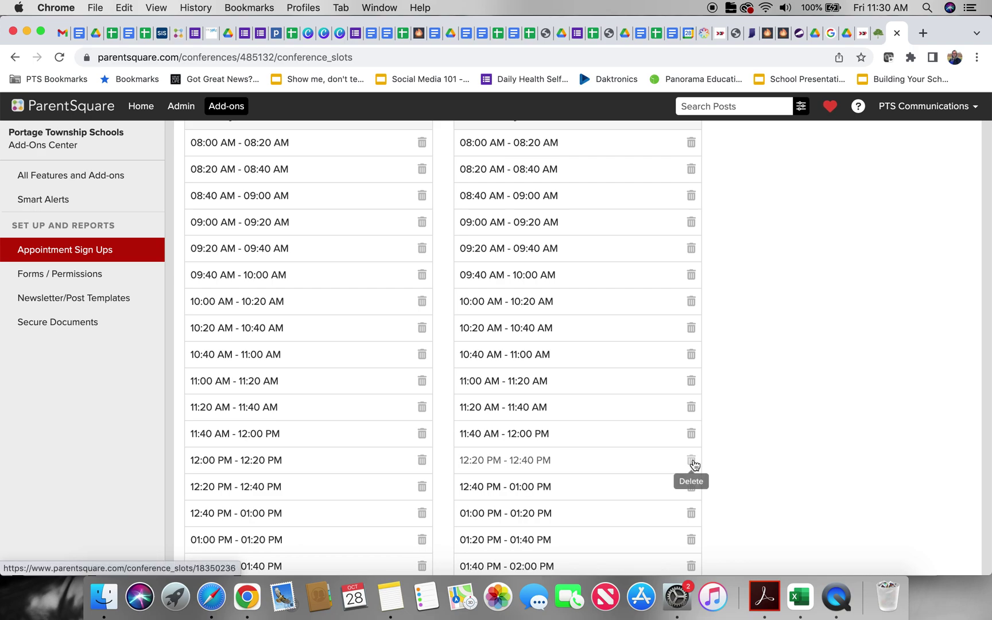
left_click(692, 461)
left_click(692, 460)
left_click(692, 461)
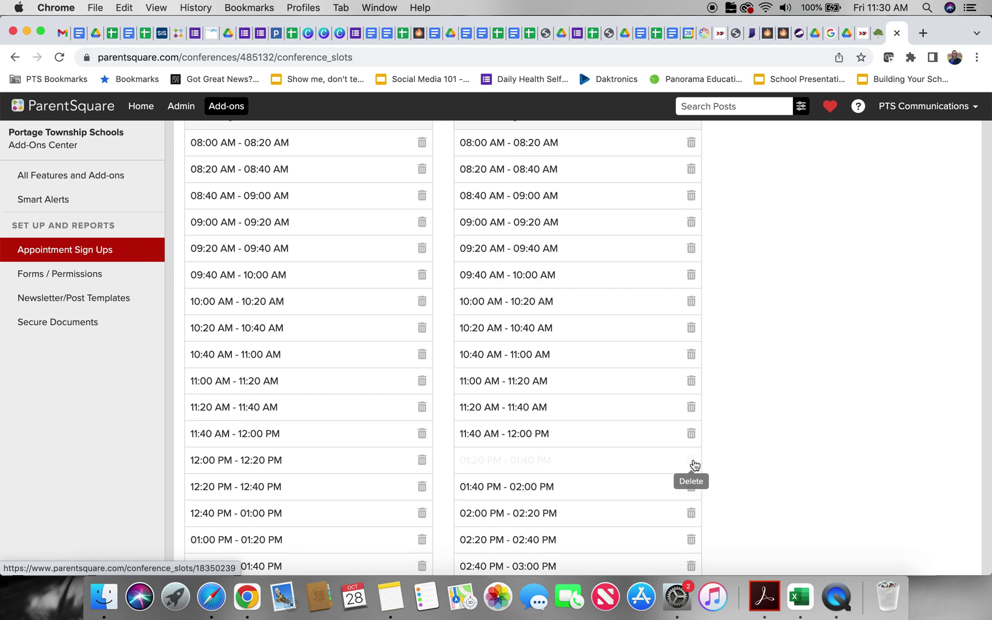
left_click(692, 461)
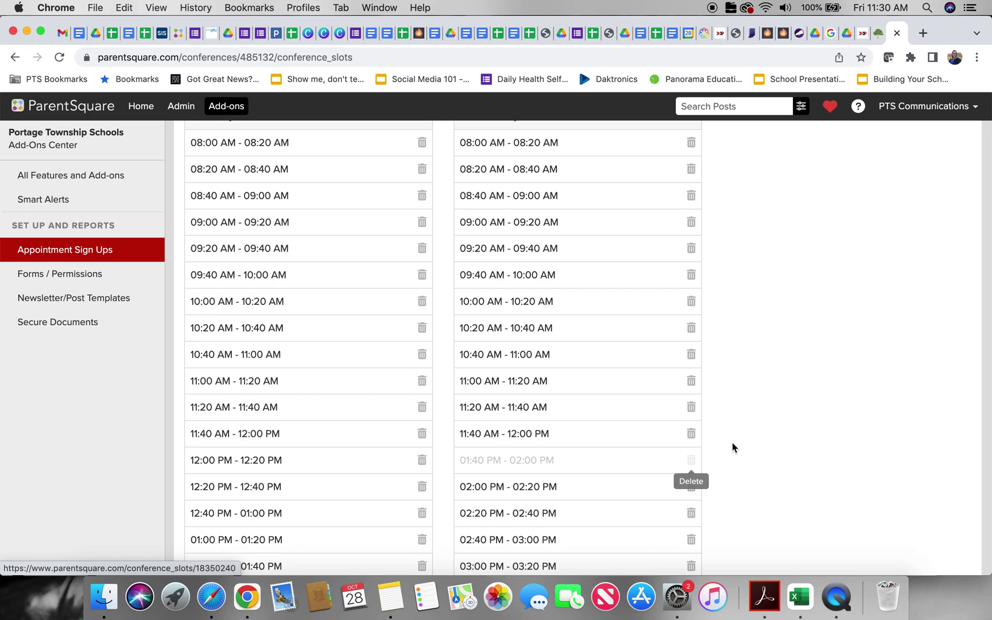
left_click(691, 460)
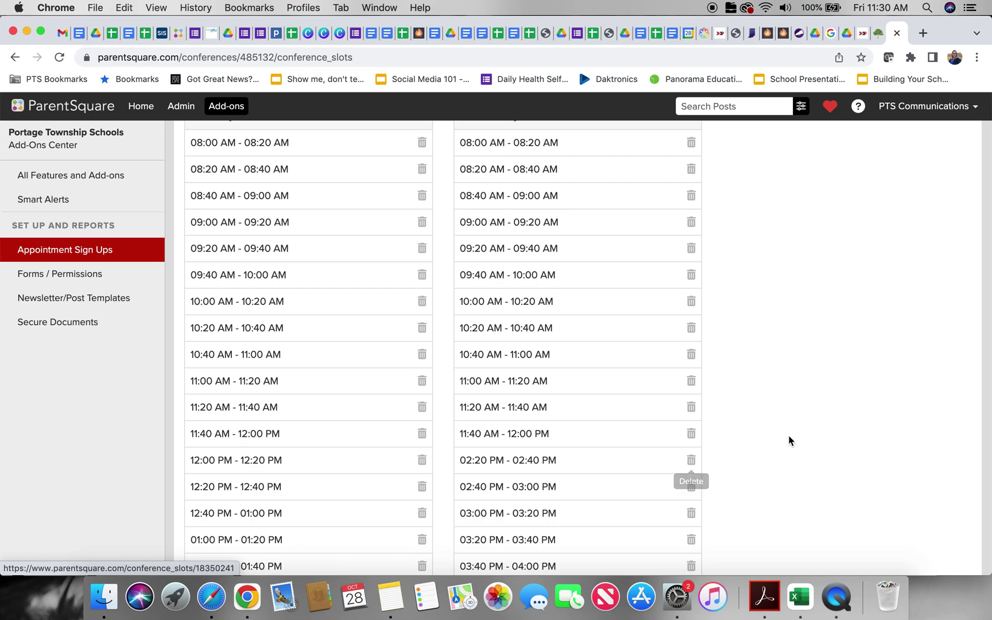
Review the remaining slots on both days and continue to the sign-up post's recipients, subject and description.
scroll(789, 441, "up", 5)
scroll(789, 441, "down", 10)
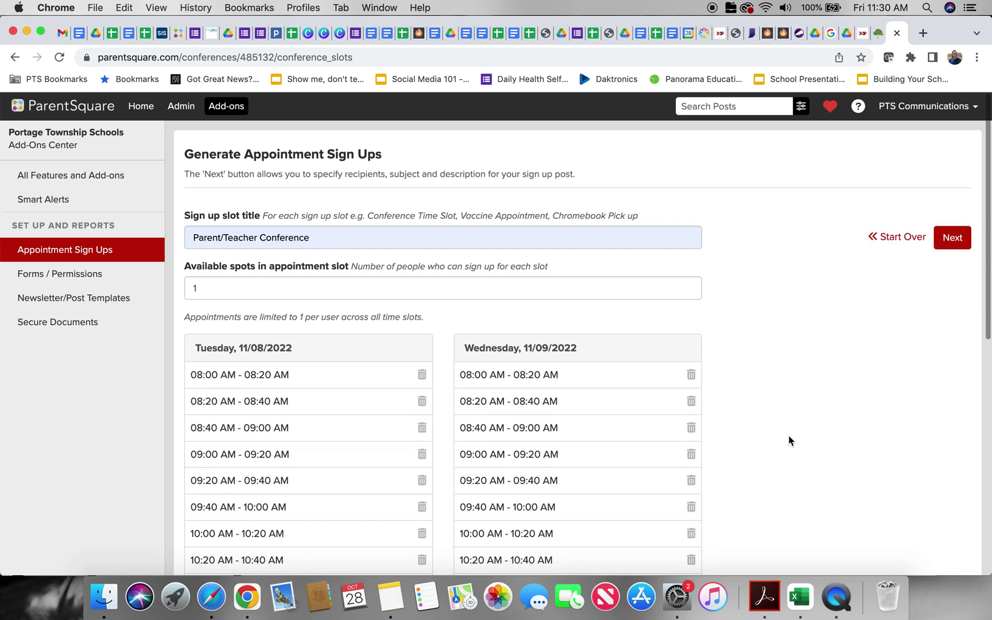
scroll(789, 441, "up", 10)
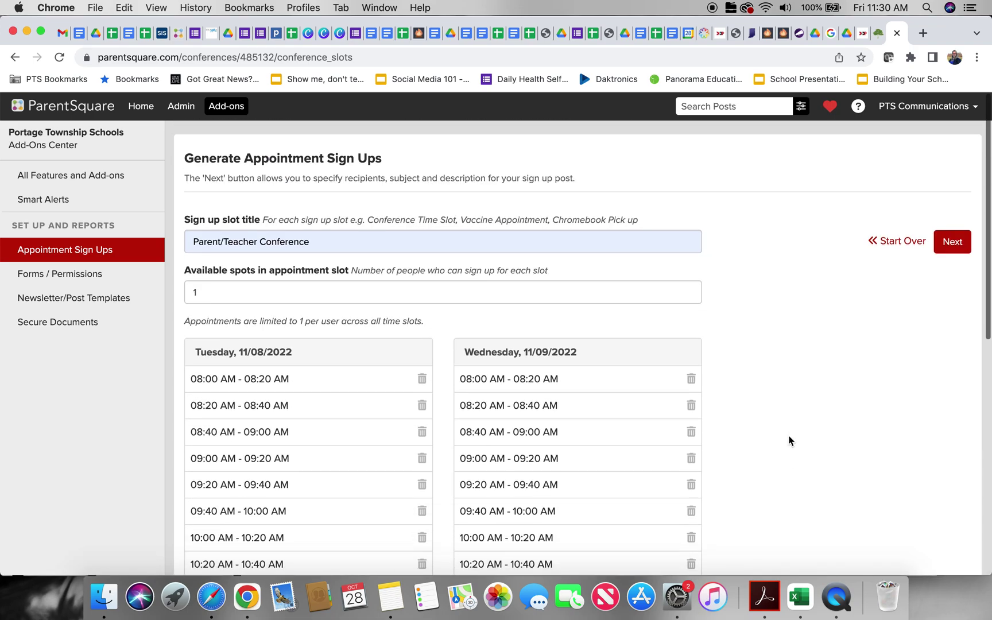
left_click(953, 241)
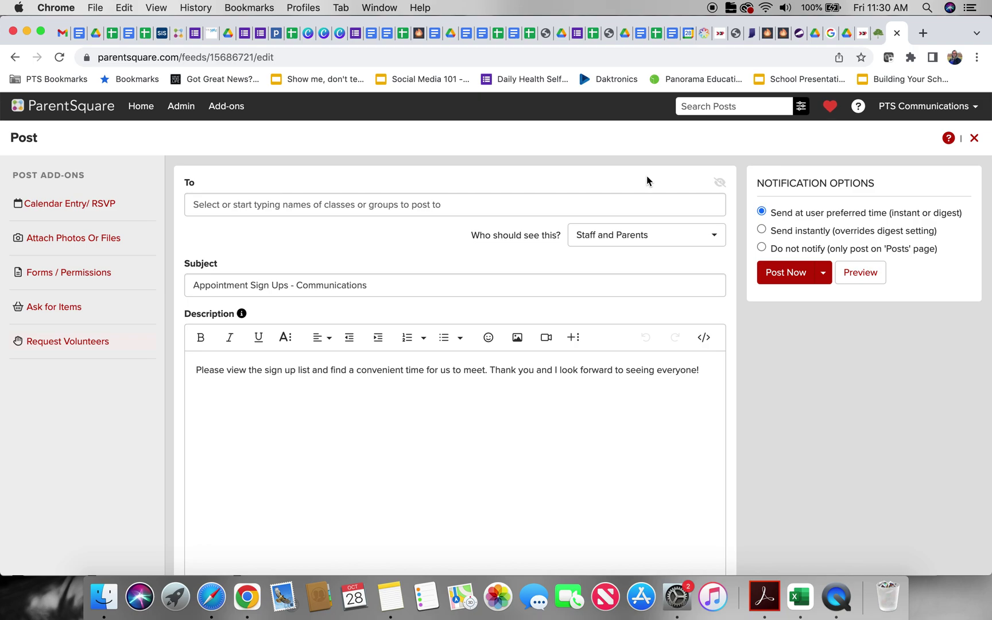
Look over the available recipient schools and the Staff and Parents audience options for the post.
left_click(279, 205)
scroll(284, 348, "down", 1)
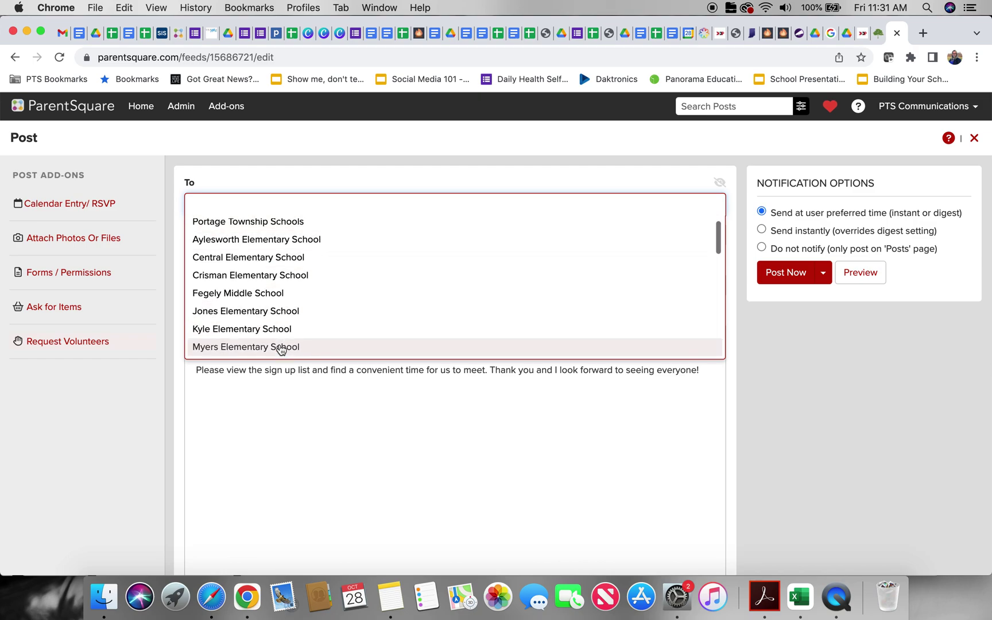
scroll(274, 232, "up", 1)
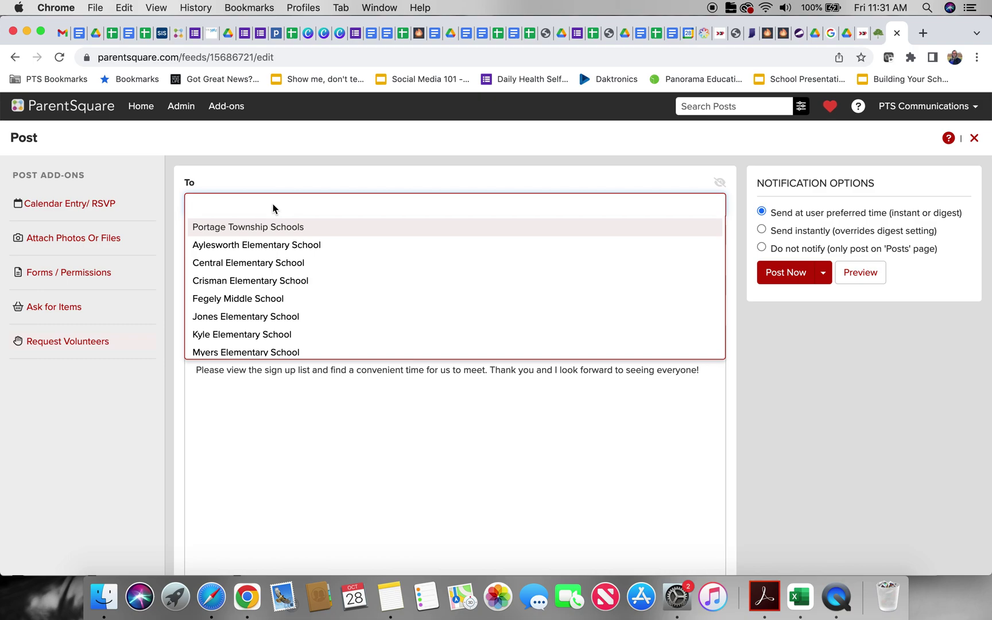
key("Escape")
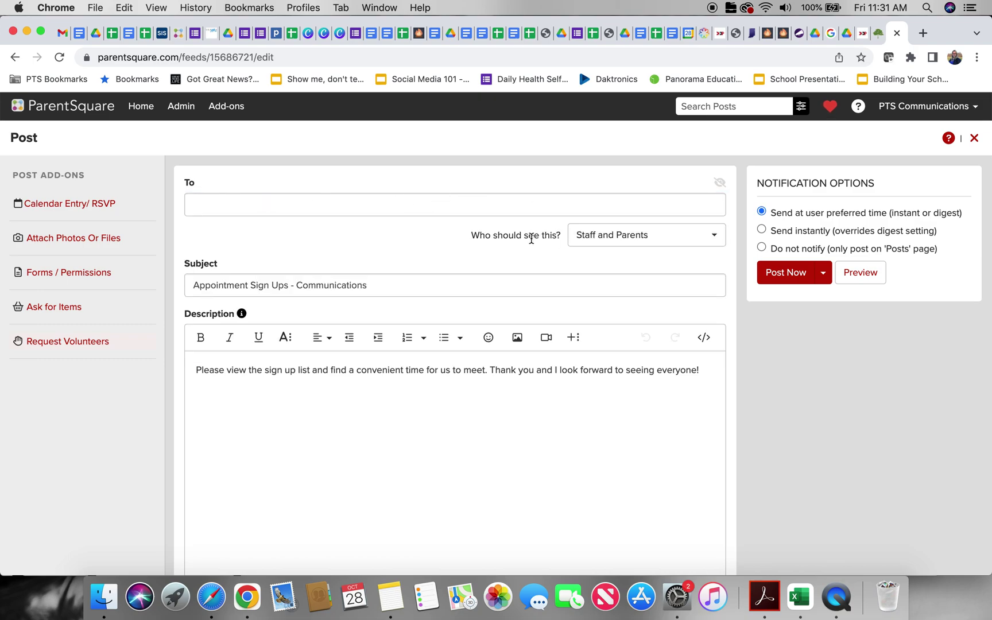
left_click(619, 242)
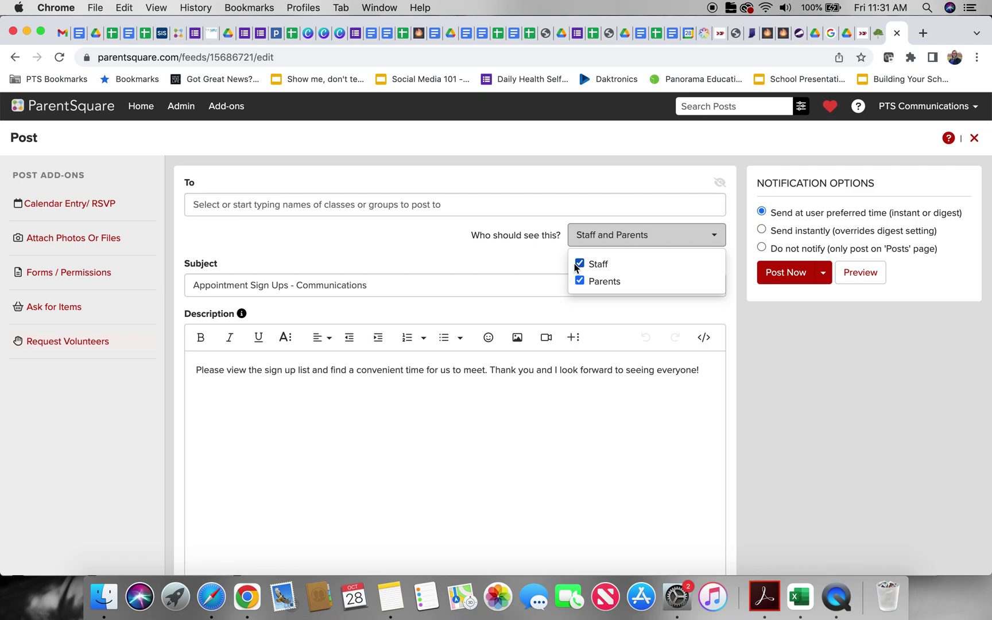
left_click(414, 248)
Replace the post's subject with "Parent/Teacher Conference Sign-Ups for" followed by the teacher's name and ", Grade 2".
scroll(227, 281, "down", 1)
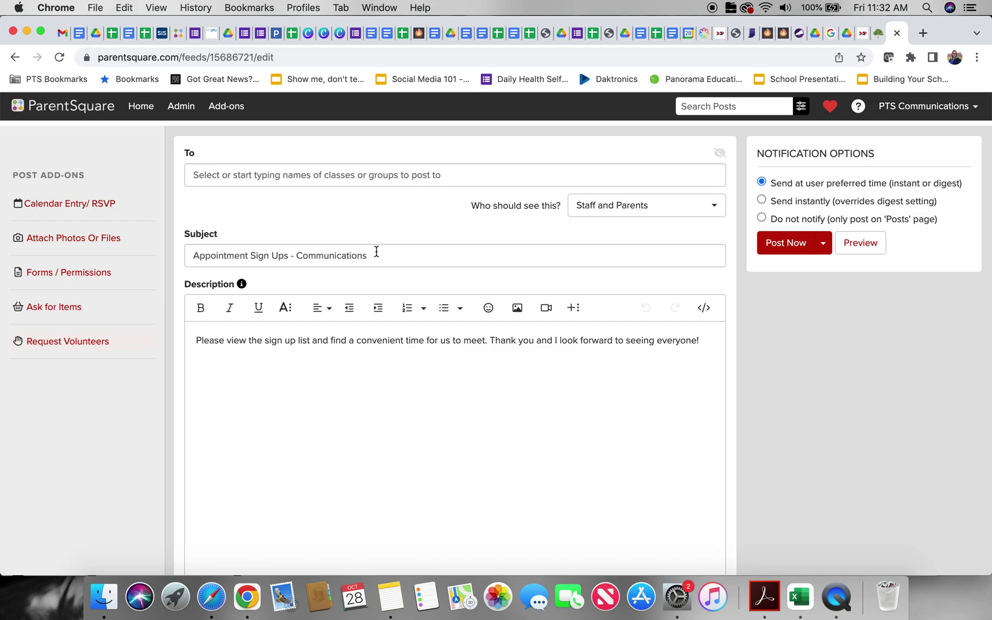
left_click_drag(375, 258, 230, 241)
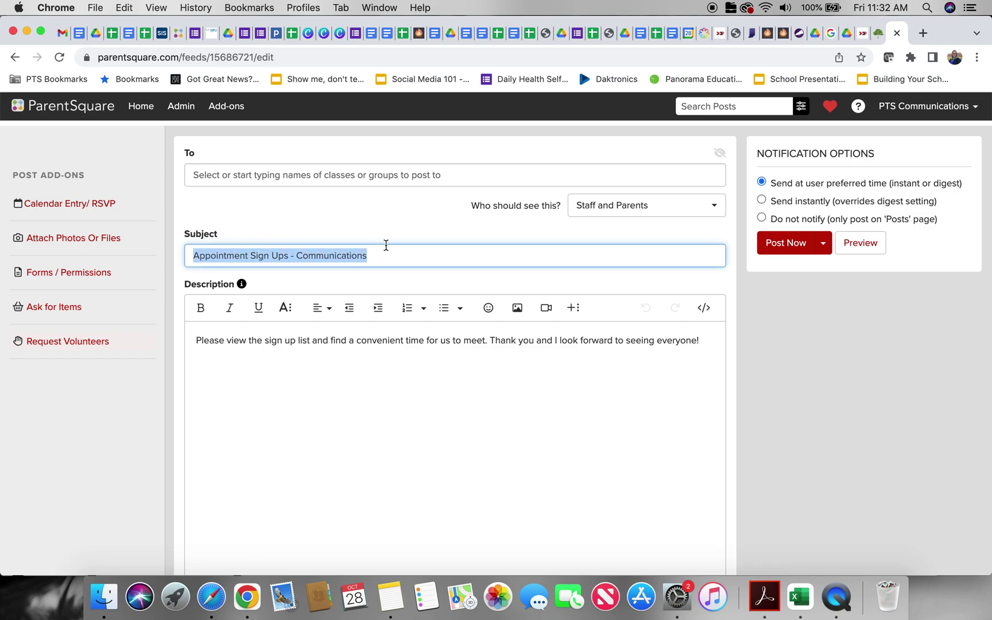
type("Parent/")
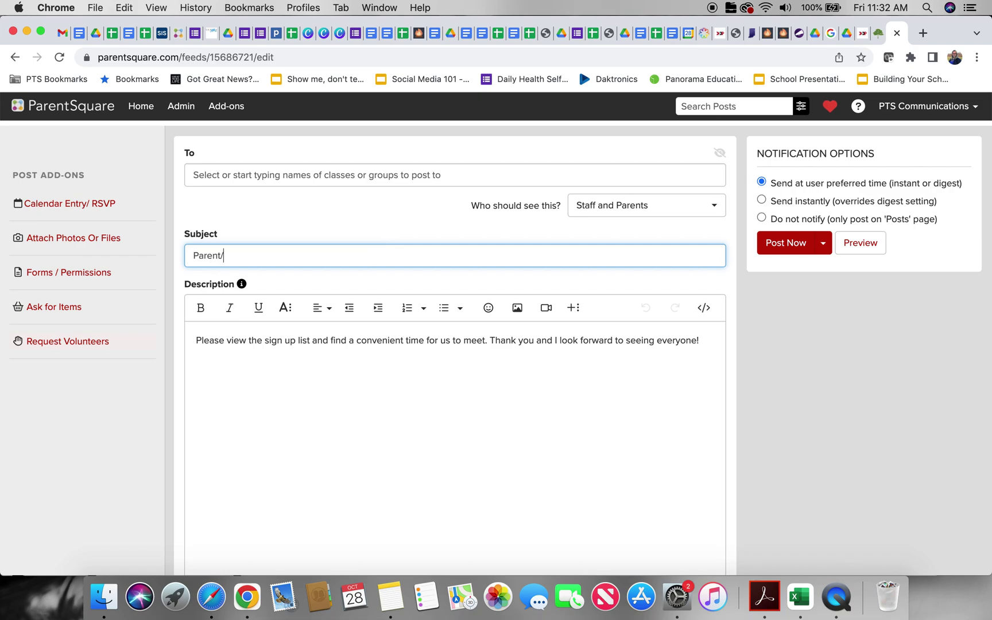
type("Teacher Conference S")
type("ign-")
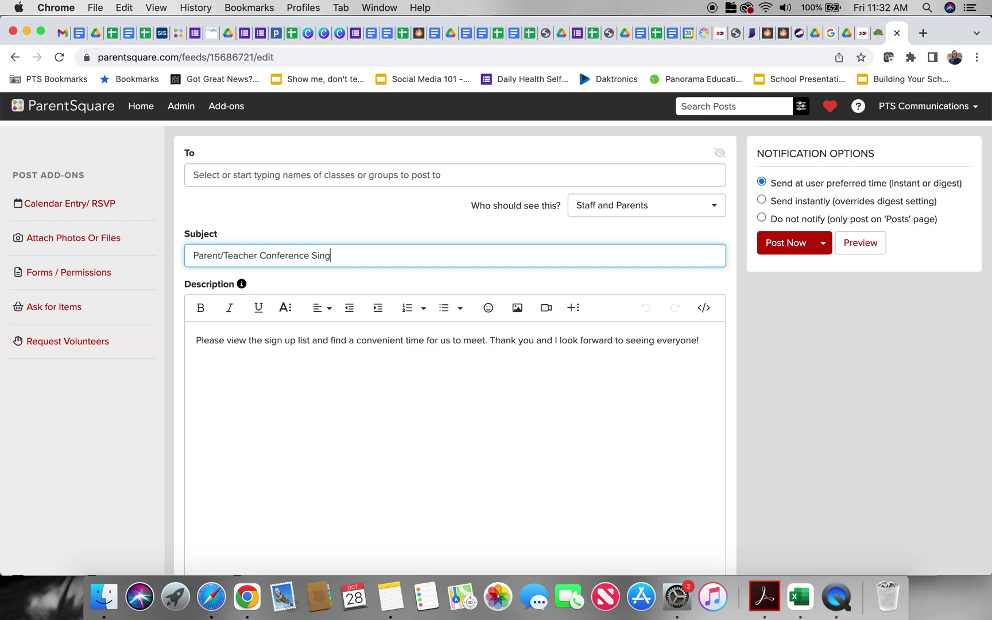
type("Ups for Mrs. Smith, Grade 2")
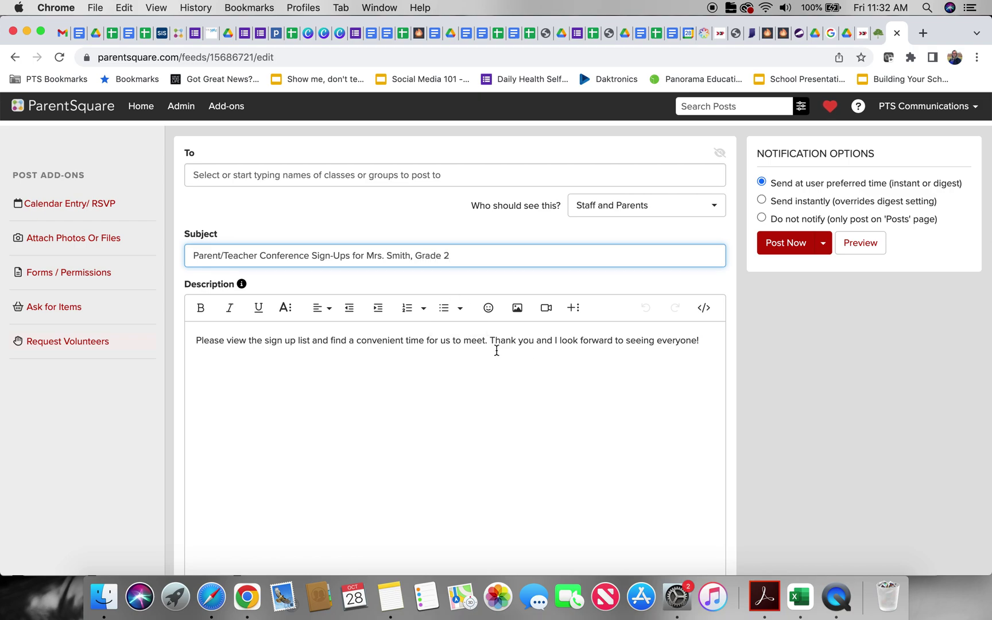
Review the post's description text, the sign-ups list title and the conference slots for both dates.
scroll(503, 409, "down", 3)
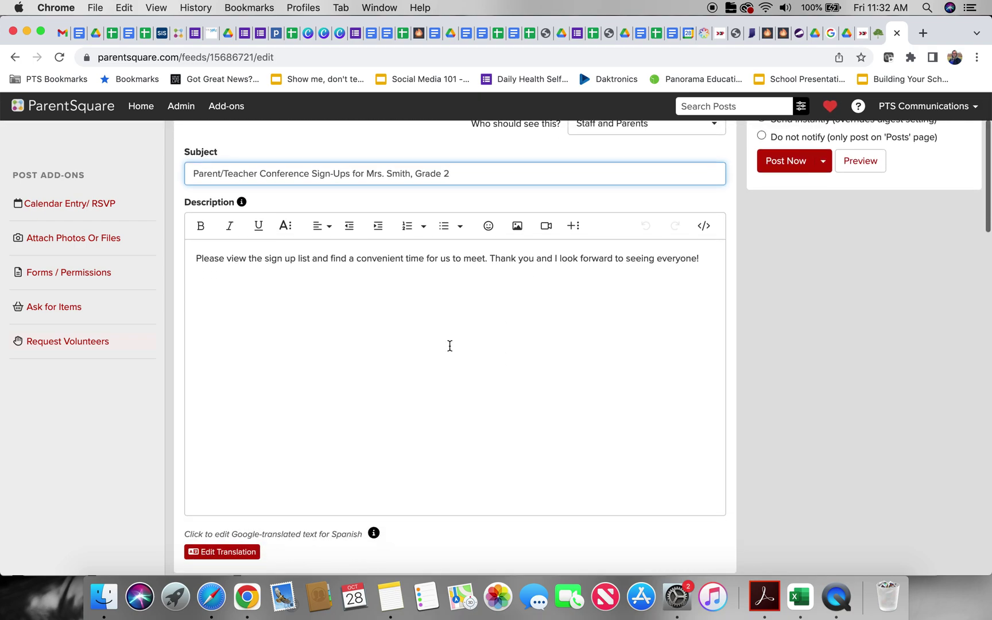
triple_click(289, 258)
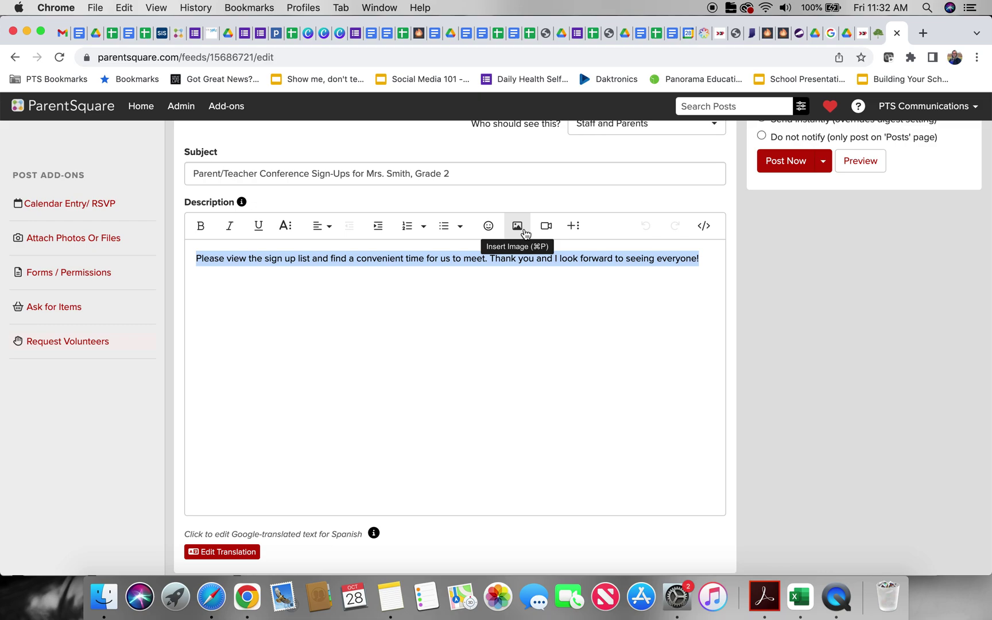
scroll(638, 376, "down", 10)
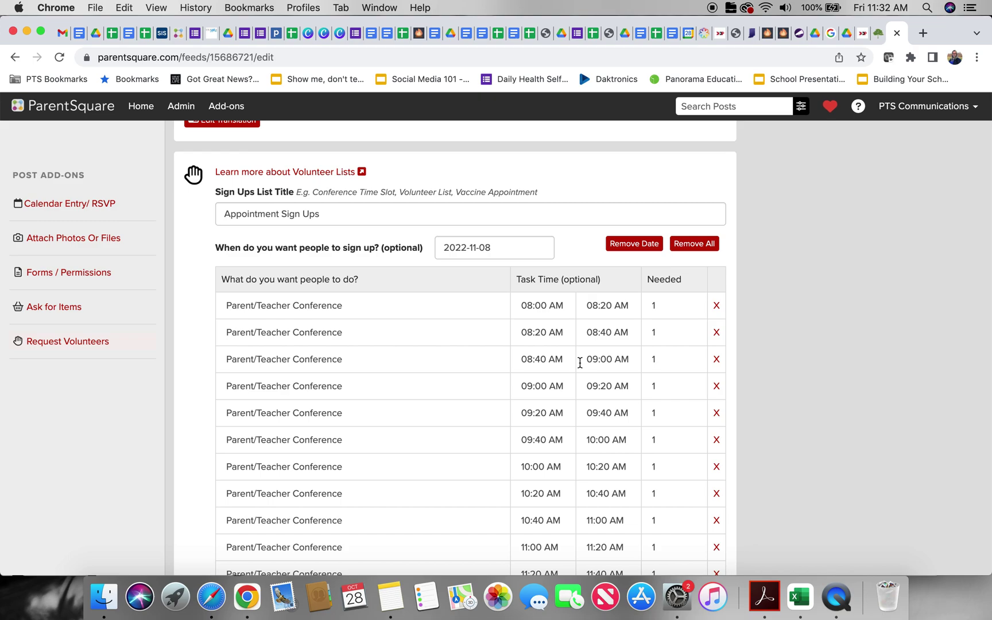
scroll(579, 363, "down", 1)
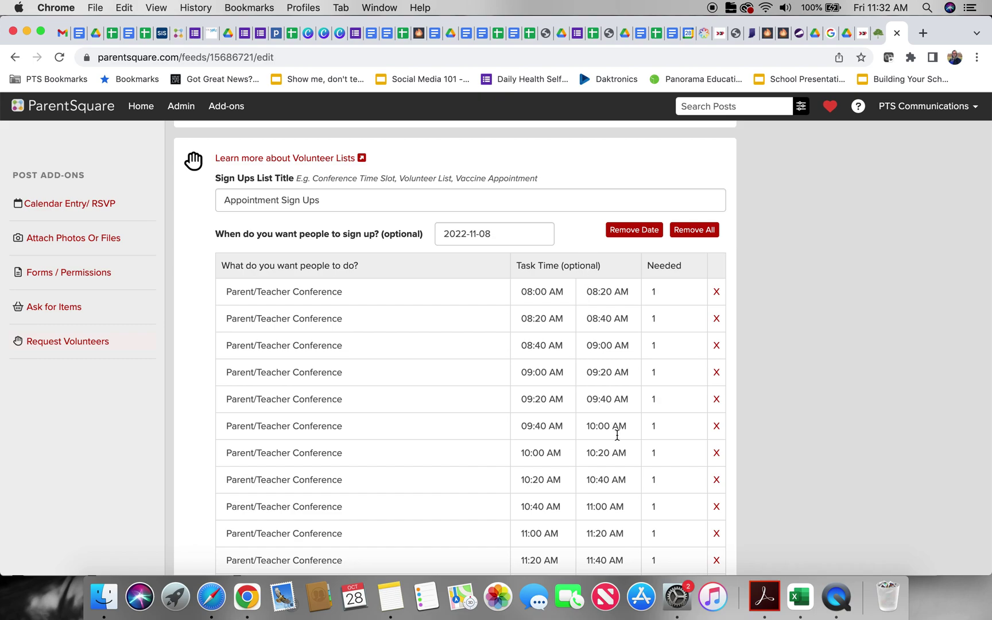
scroll(617, 435, "down", 5)
scroll(617, 435, "down", 20)
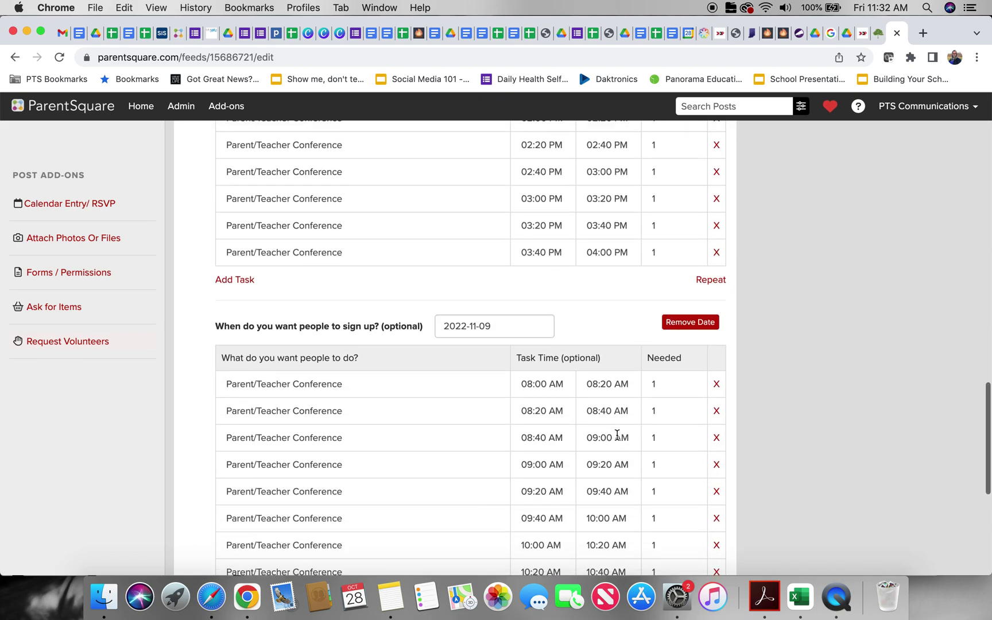
scroll(617, 435, "up", 20)
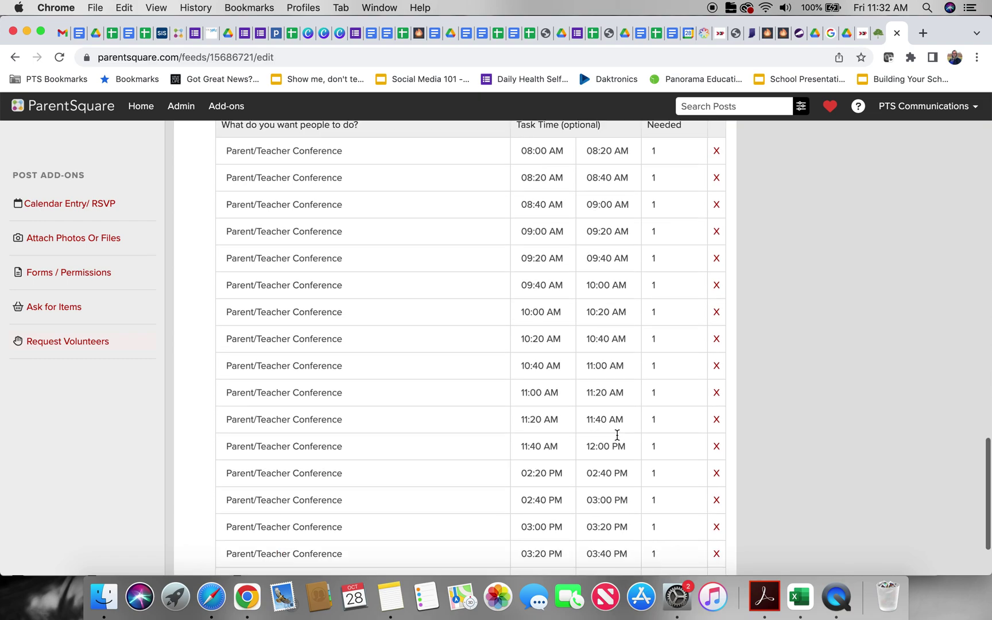
scroll(617, 435, "down", 8)
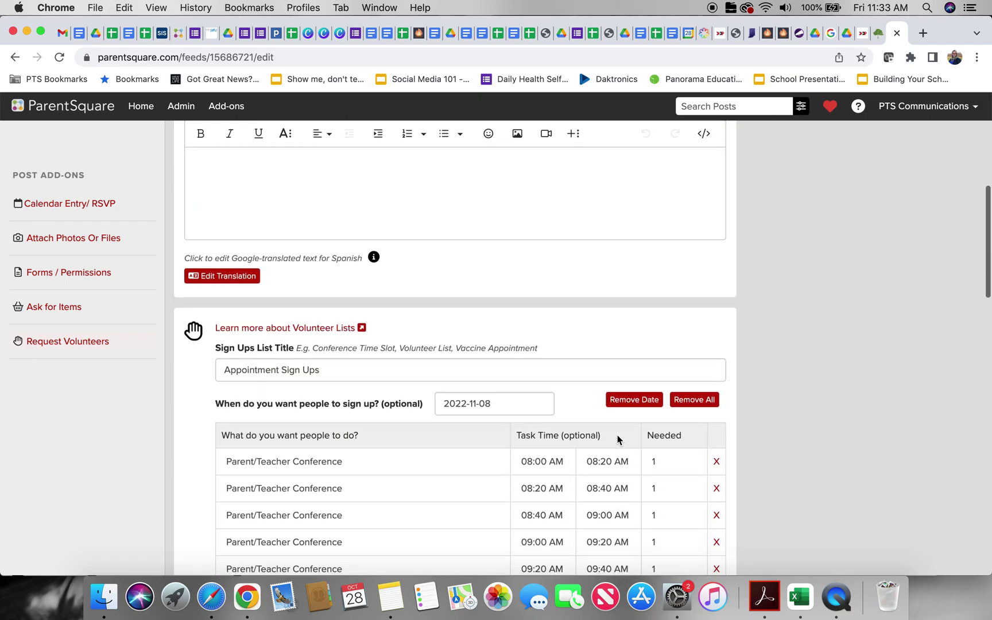
scroll(617, 435, "up", 11)
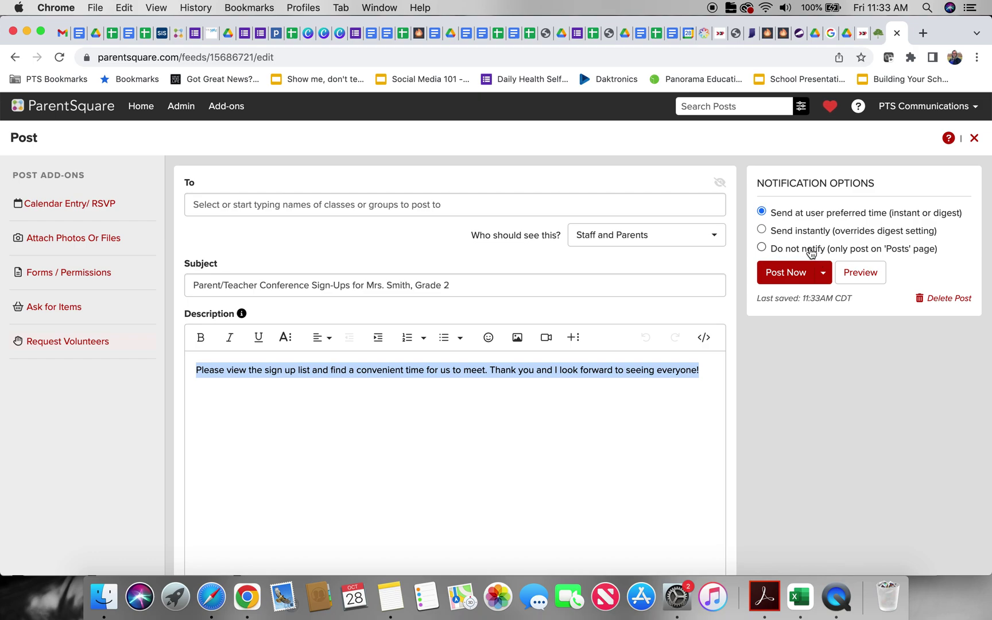
Preview the post and look through its list of conference sign-up slots.
left_click(865, 277)
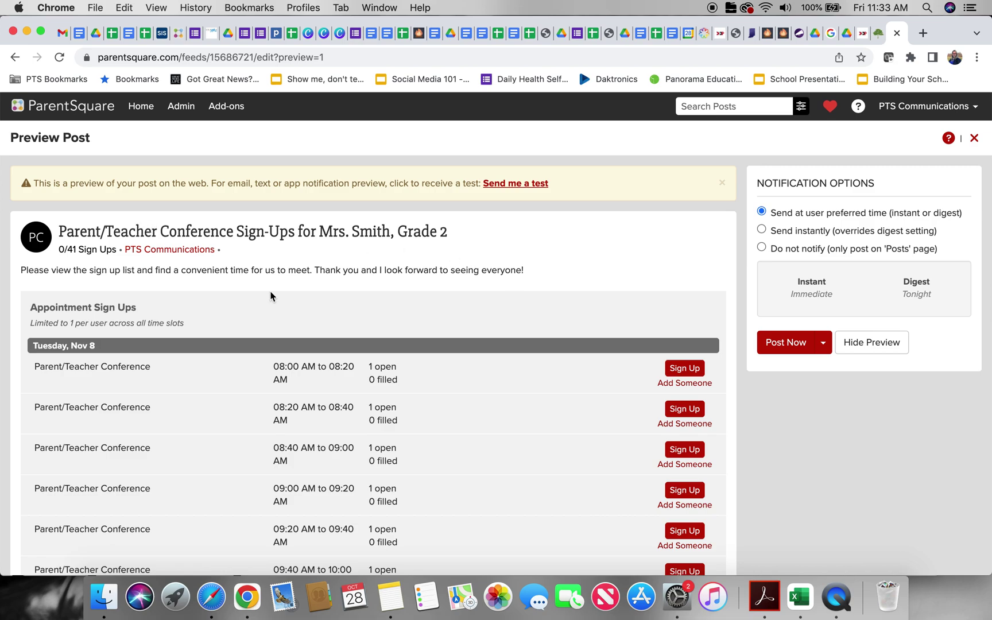
scroll(739, 341, "down", 2)
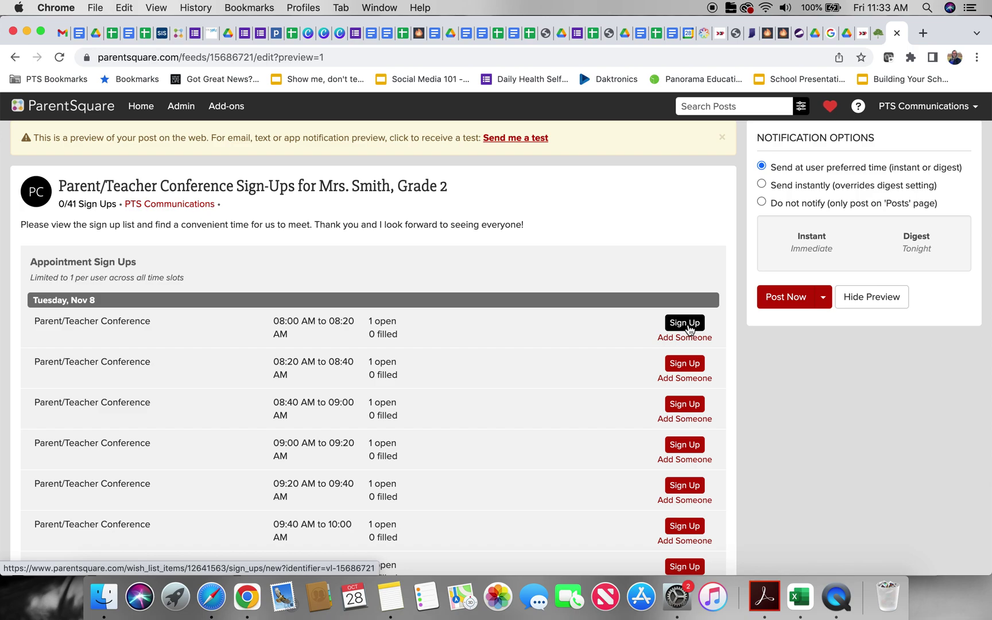
scroll(689, 327, "down", 15)
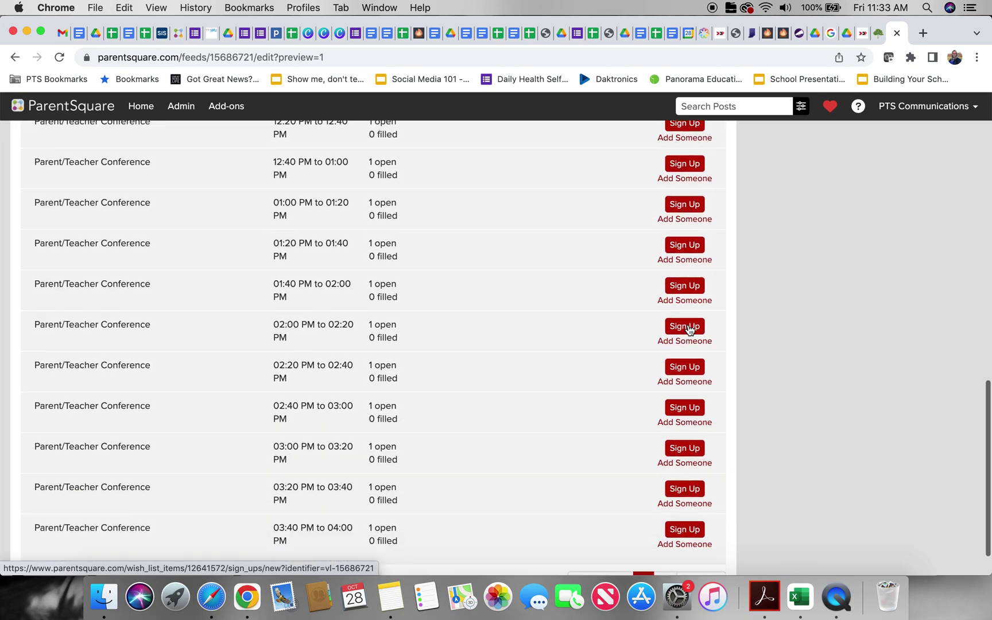
scroll(688, 327, "up", 15)
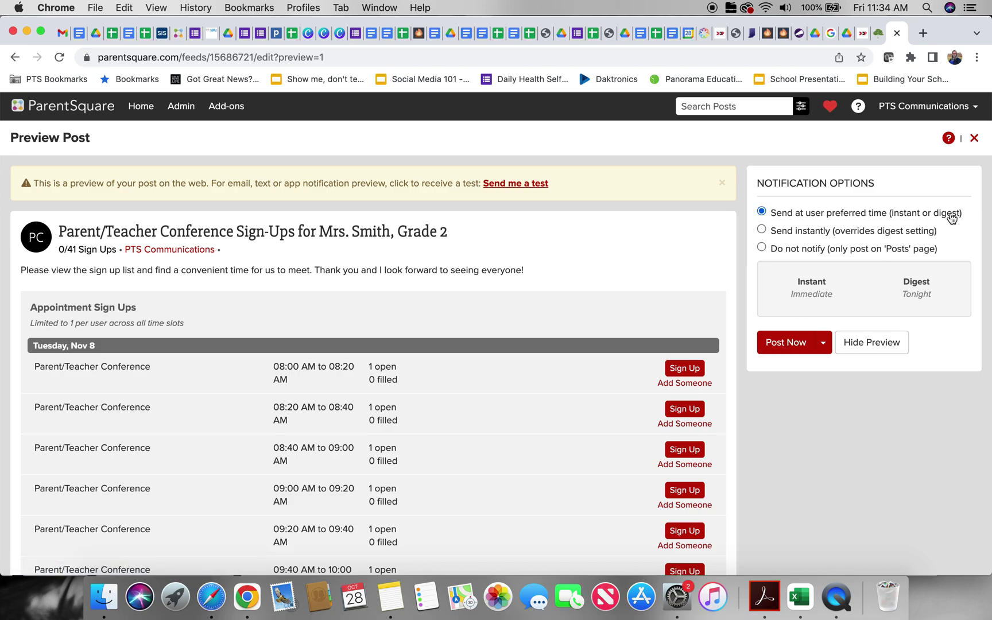
Switch the post from immediate to scheduled posting and leave the preview to return to editing.
left_click(822, 344)
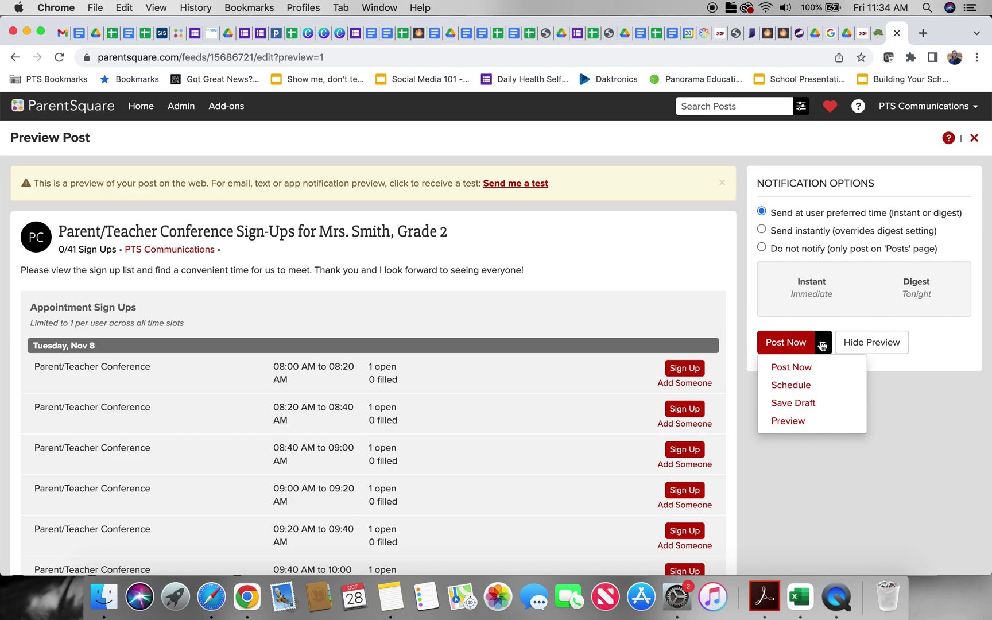
left_click(789, 385)
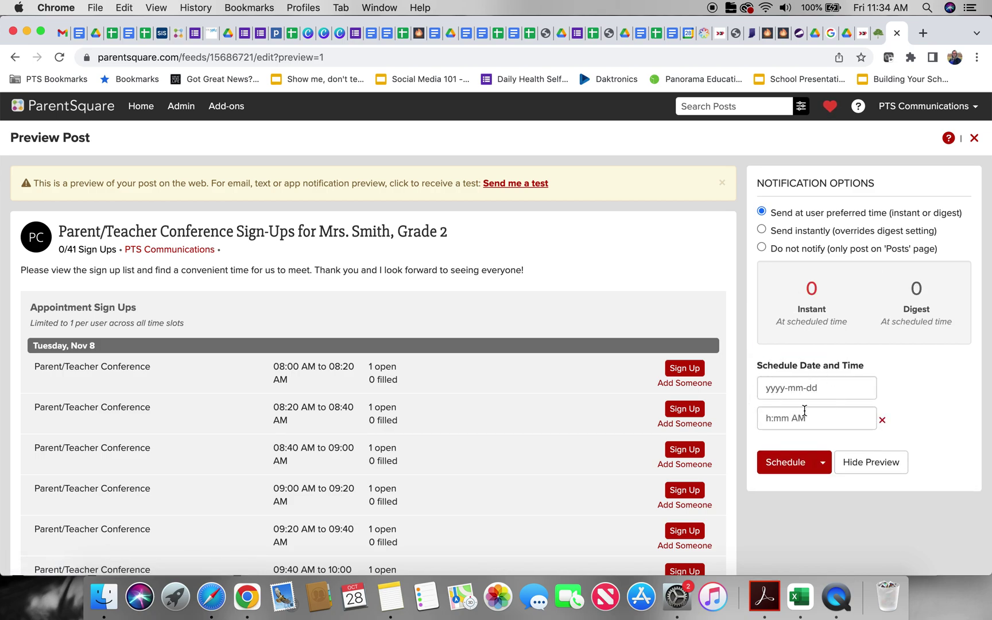
left_click(877, 464)
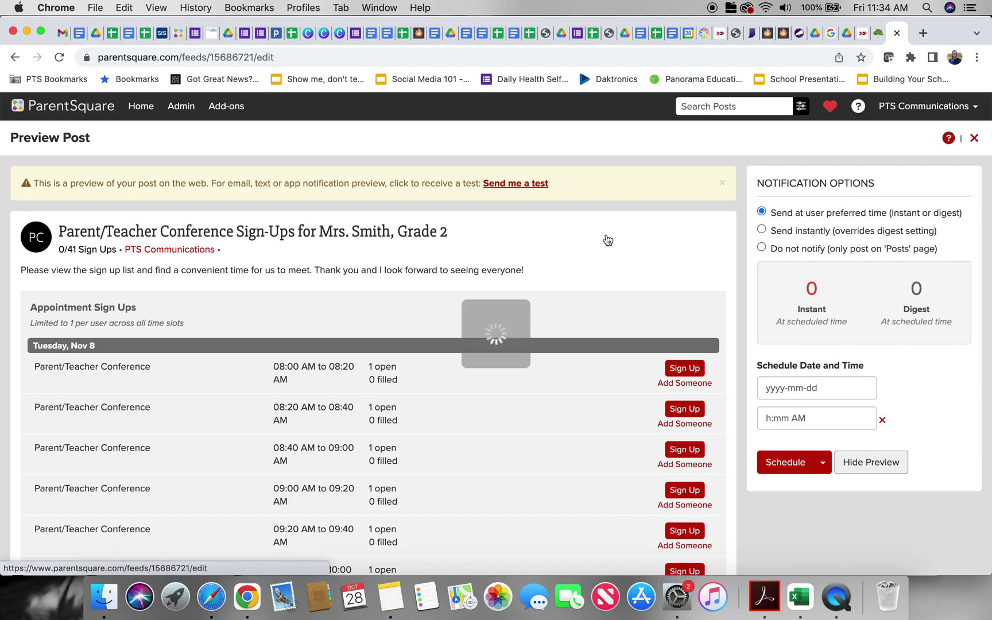